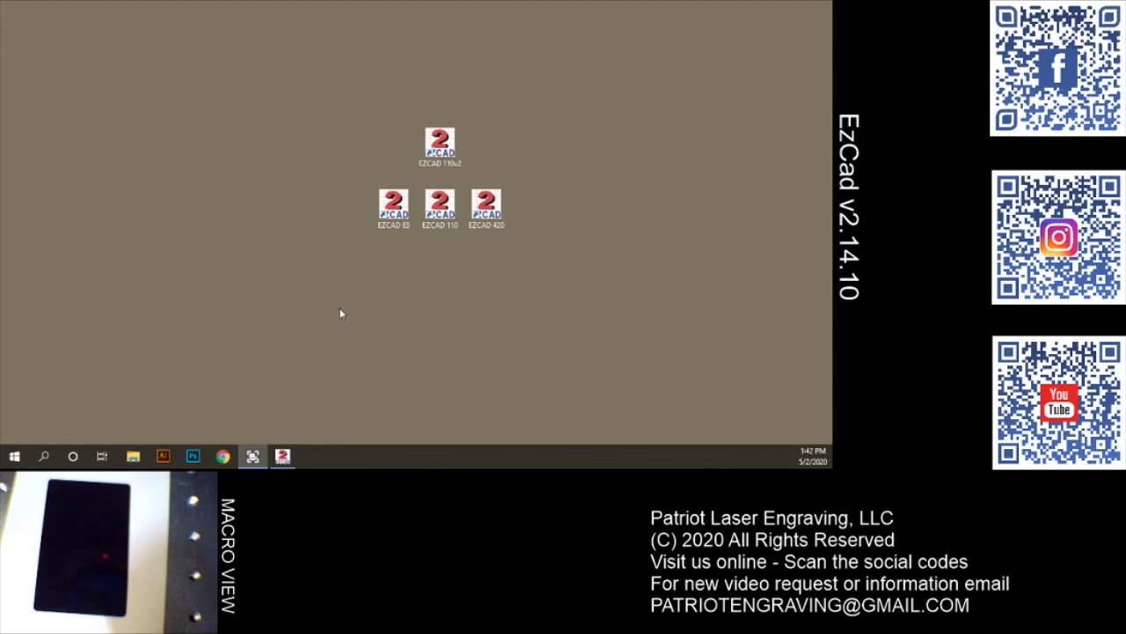
Step: Go to the EZCAD 110 shortcut's installation folder via Open file location
right_click(436, 203)
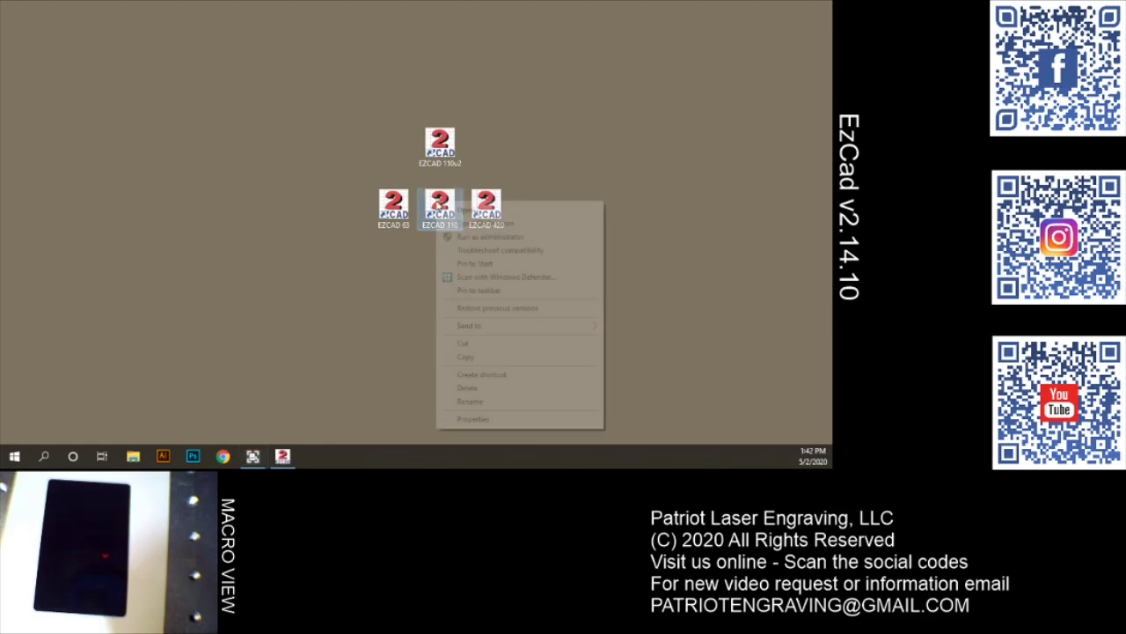
click(373, 275)
right_click(436, 201)
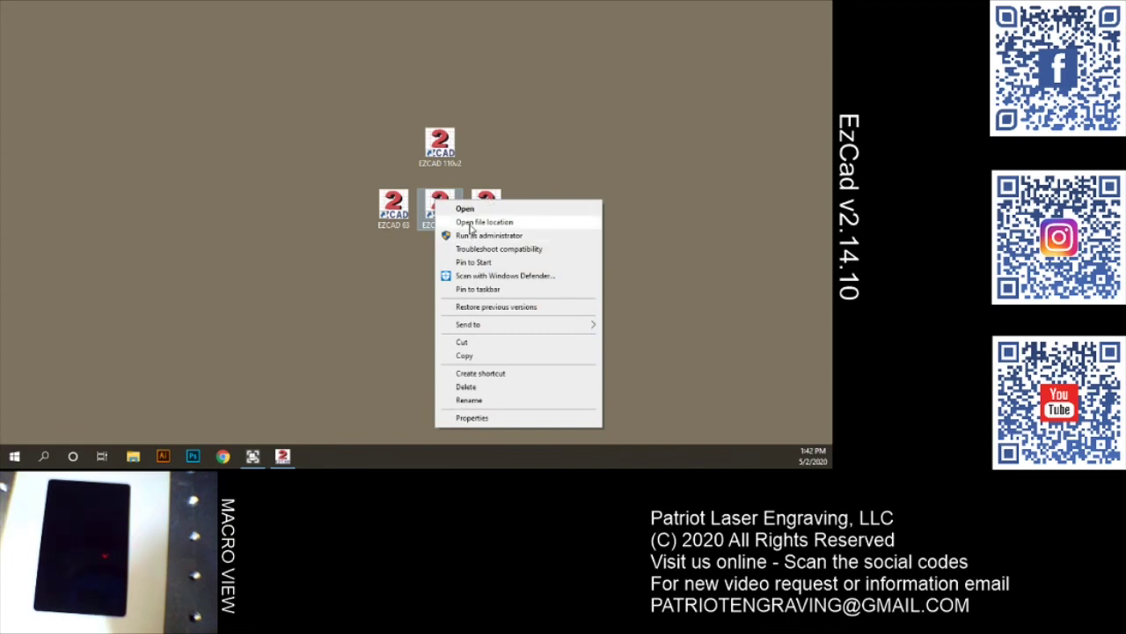
click(471, 223)
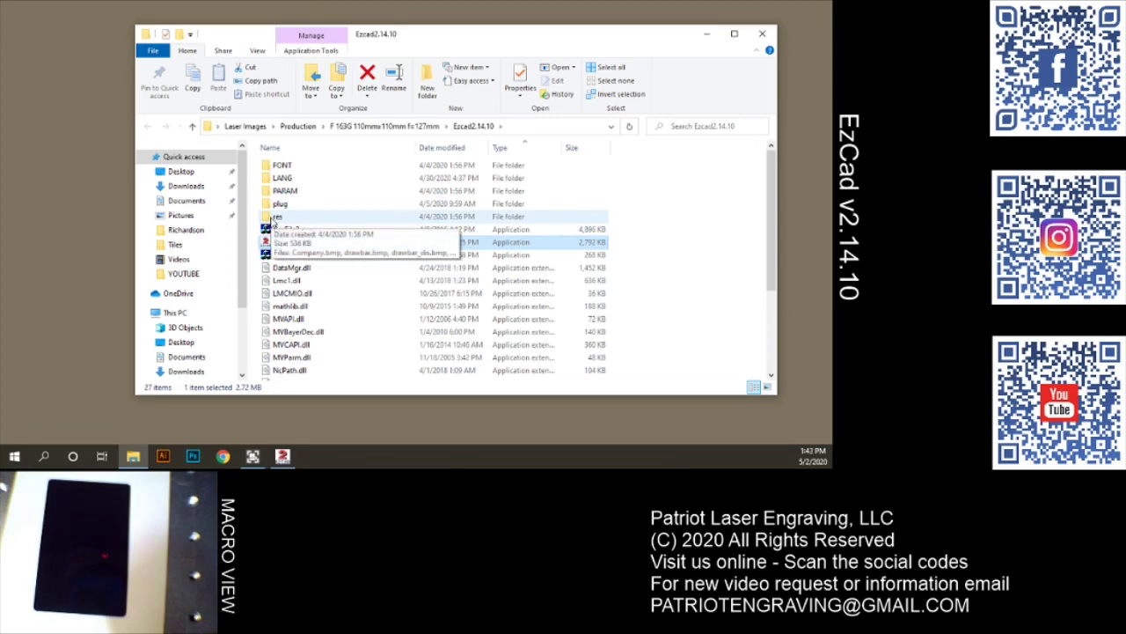
Step: Open the res folder and preview Logo.bmp, the EZCAD2 v2.14.10 splash image
double_click(275, 217)
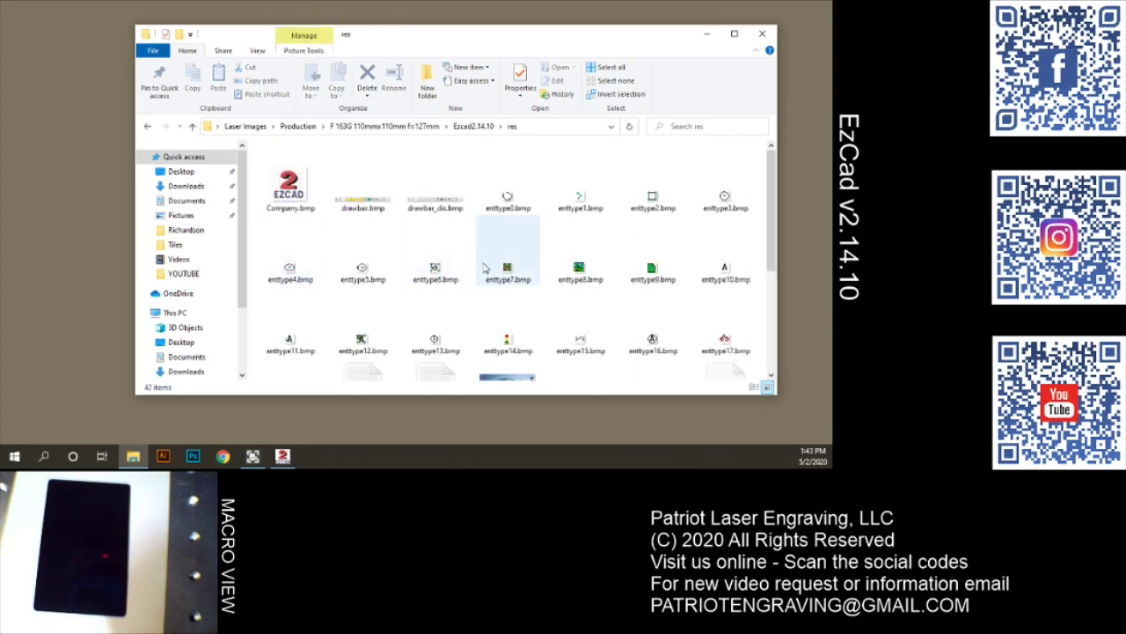
scroll(483, 267, down, 3)
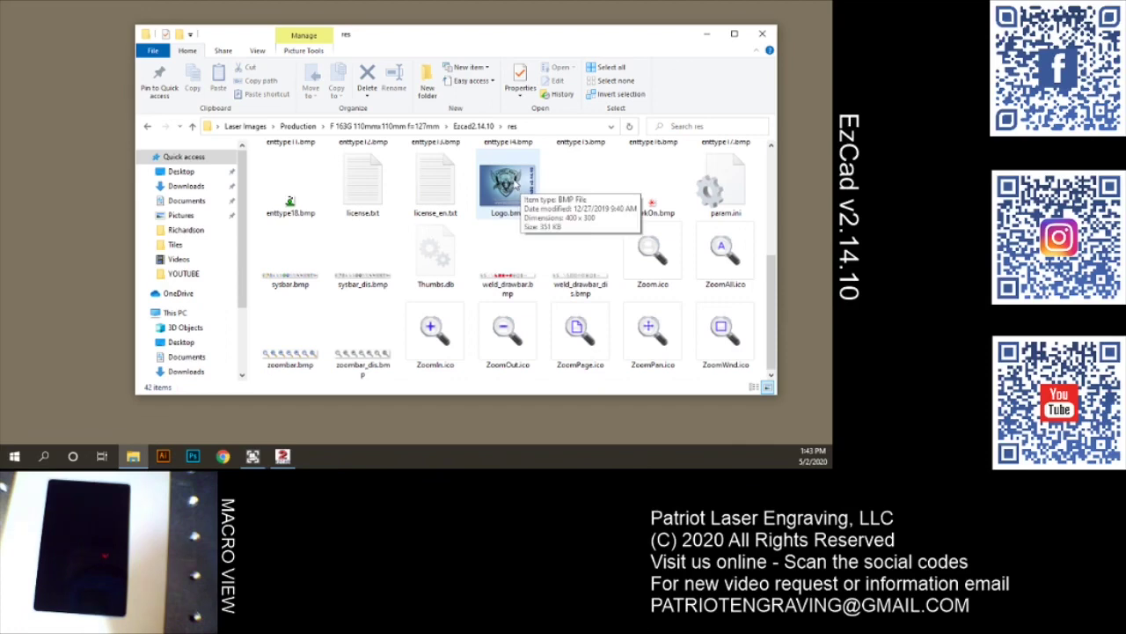
double_click(503, 186)
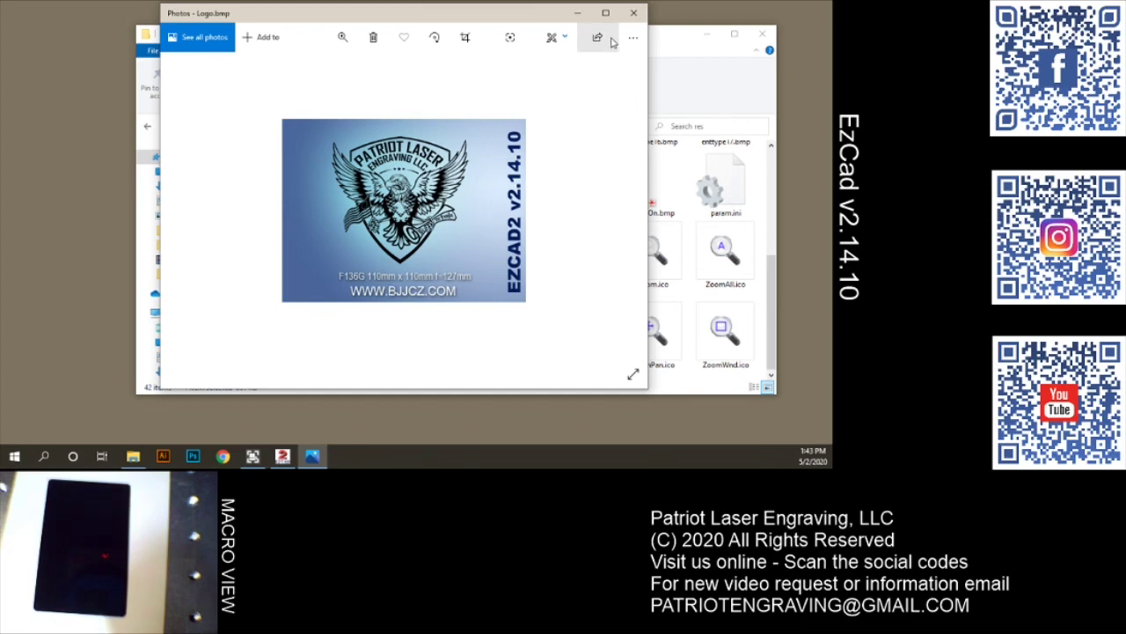
click(633, 14)
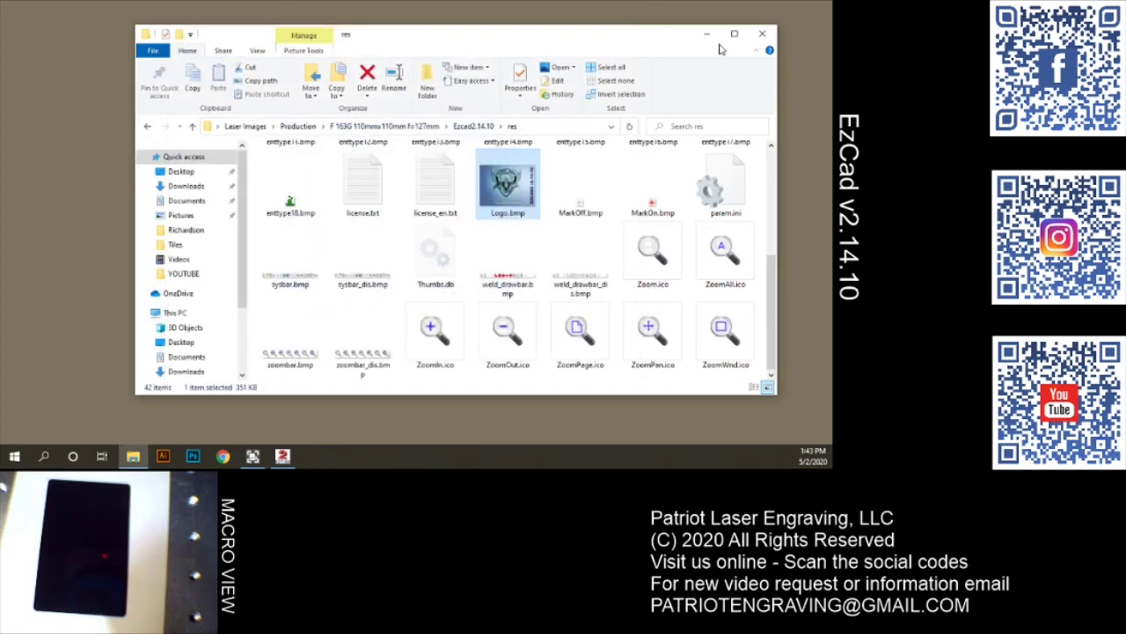
drag(614, 39, 604, 262)
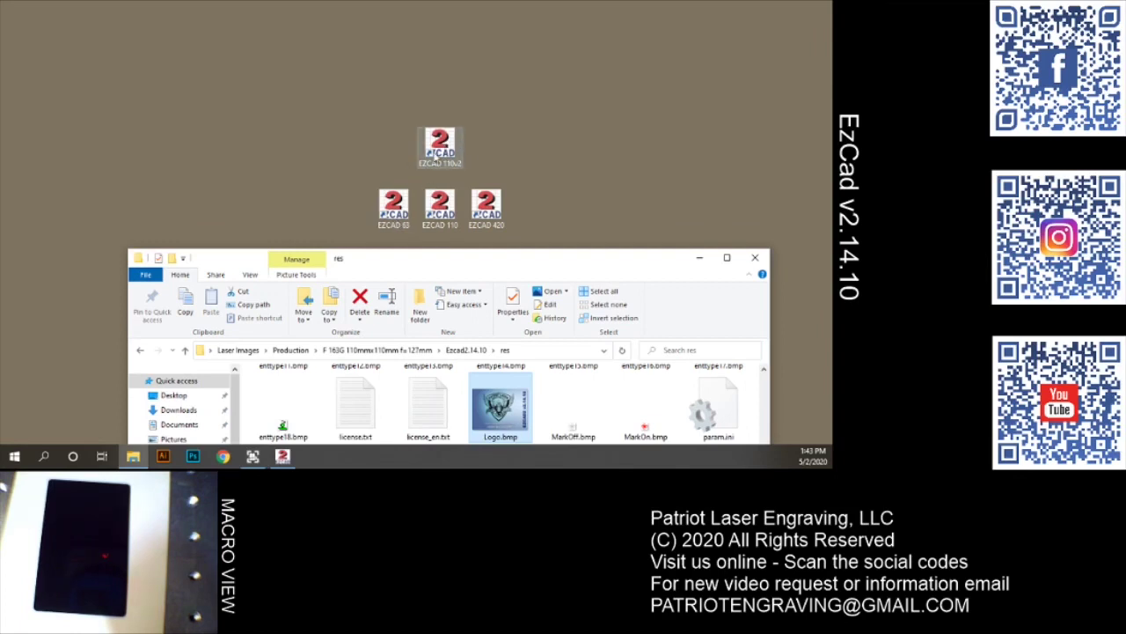
drag(479, 265, 479, 45)
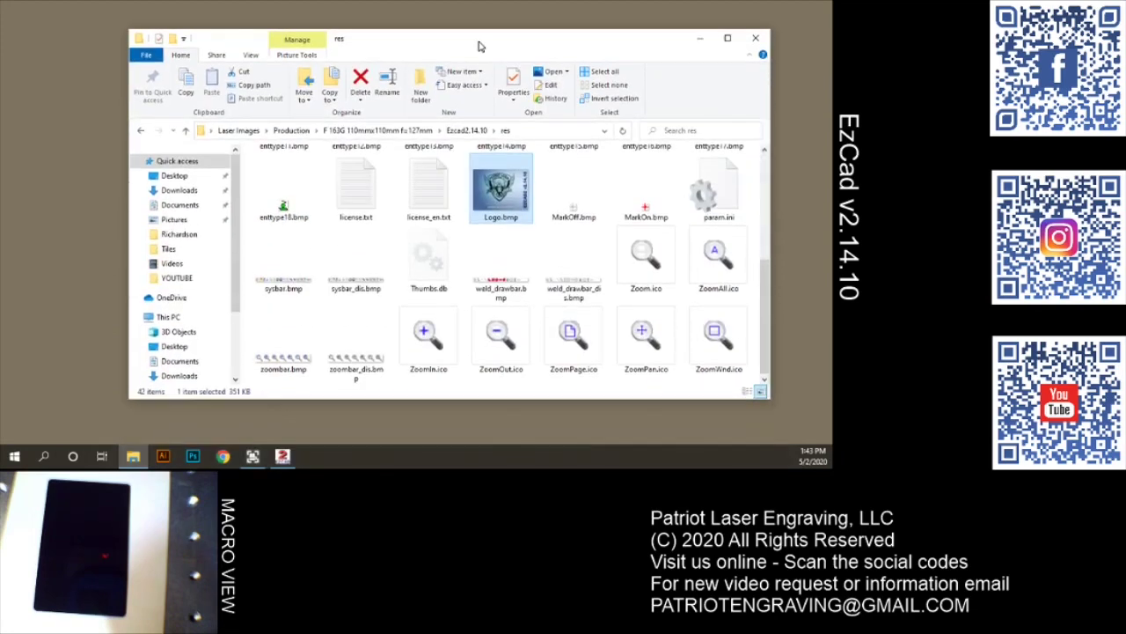
double_click(430, 197)
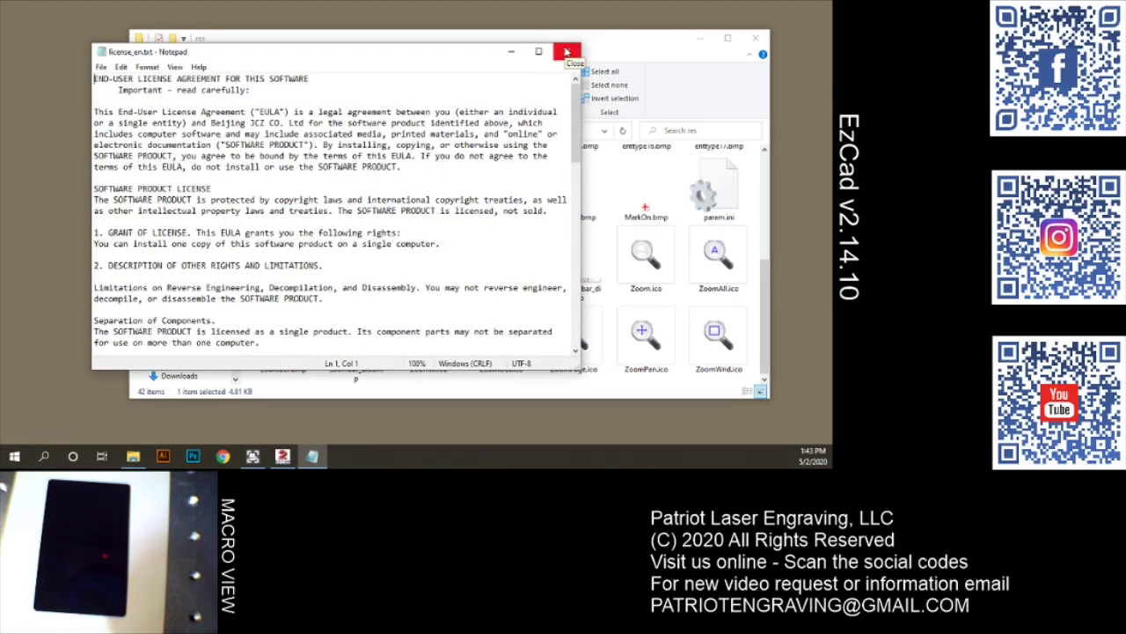
click(567, 53)
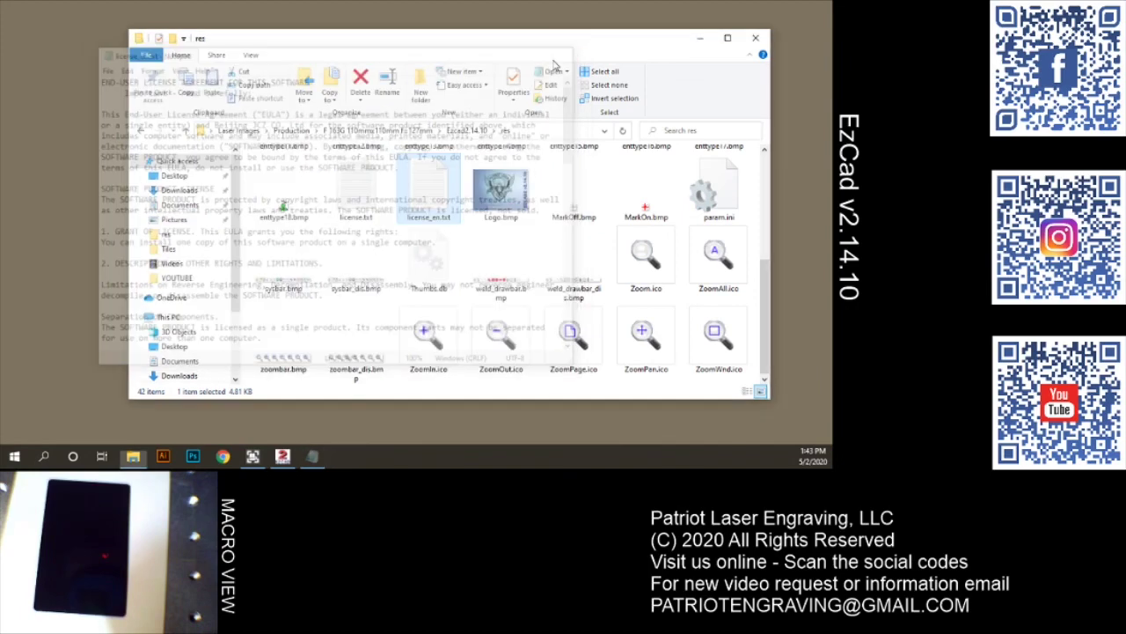
double_click(344, 189)
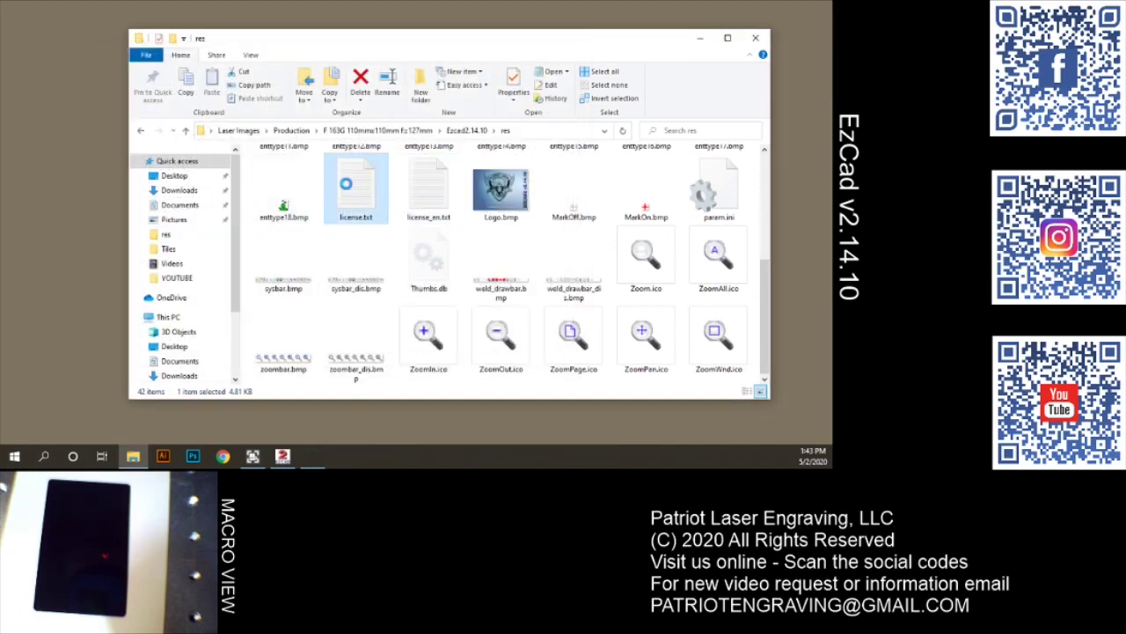
click(568, 52)
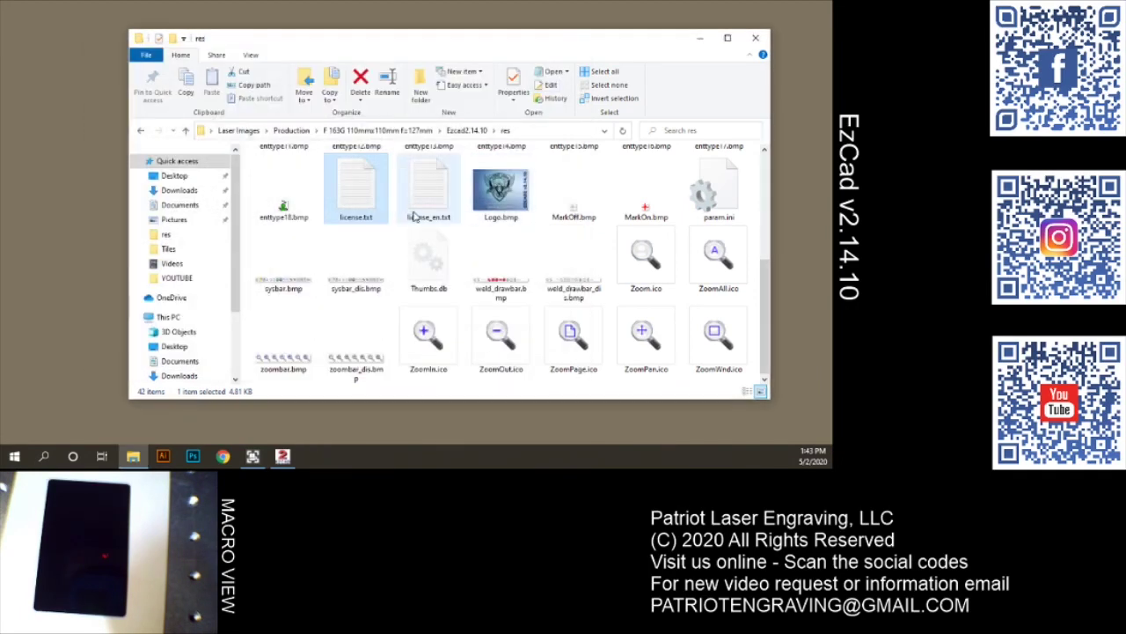
Step: From Production, open the F2 163G 110mmx110mm f=127mm folder in a new window
click(283, 132)
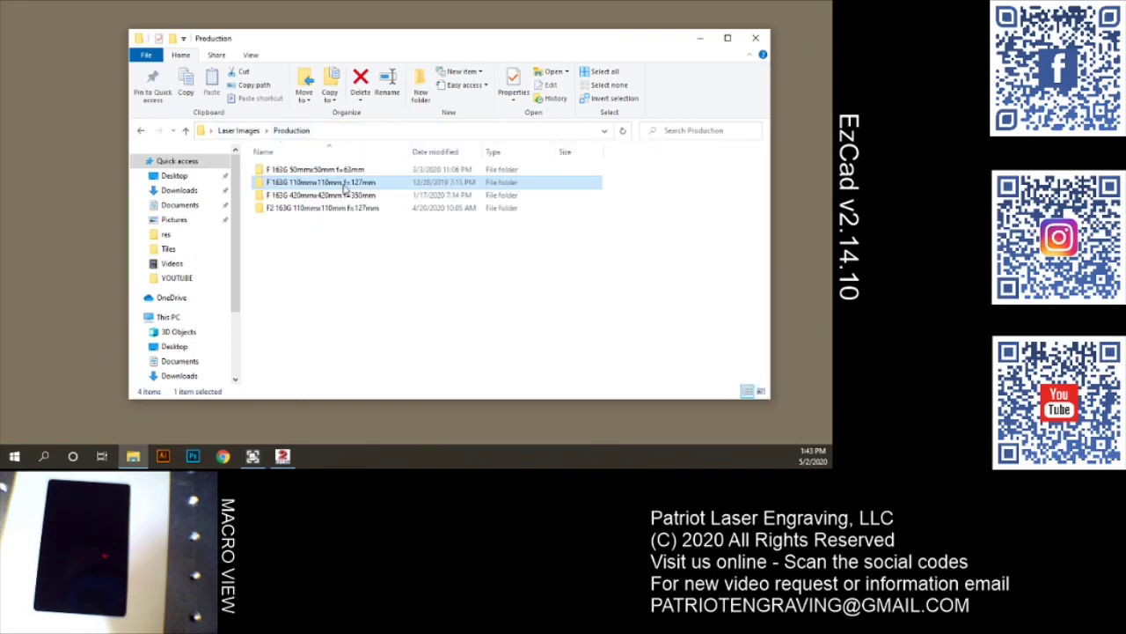
right_click(313, 211)
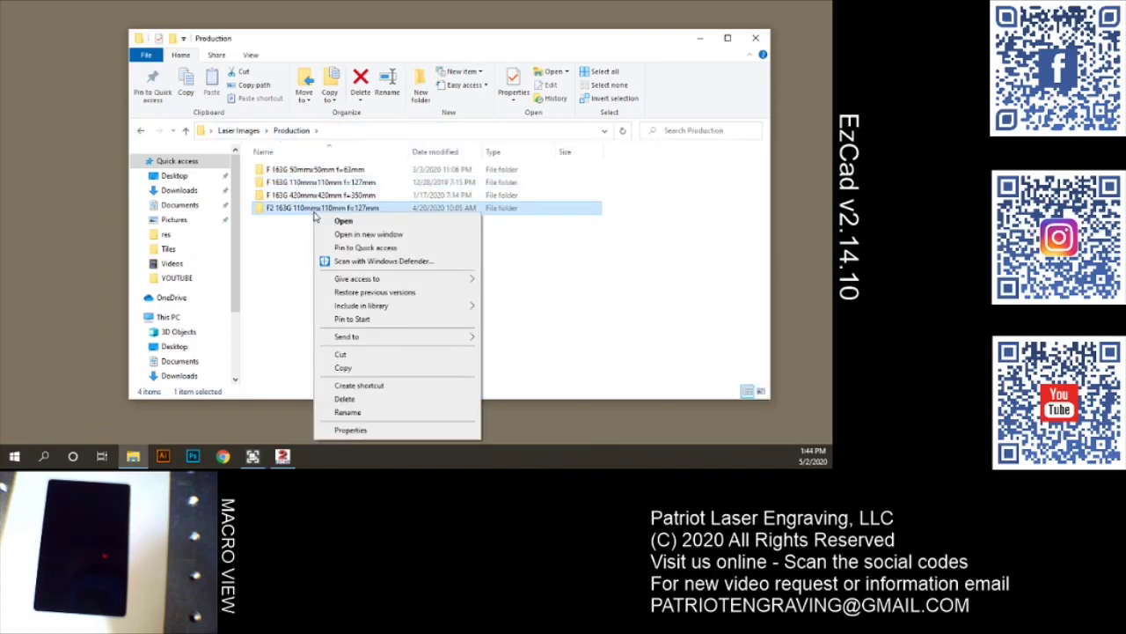
click(366, 234)
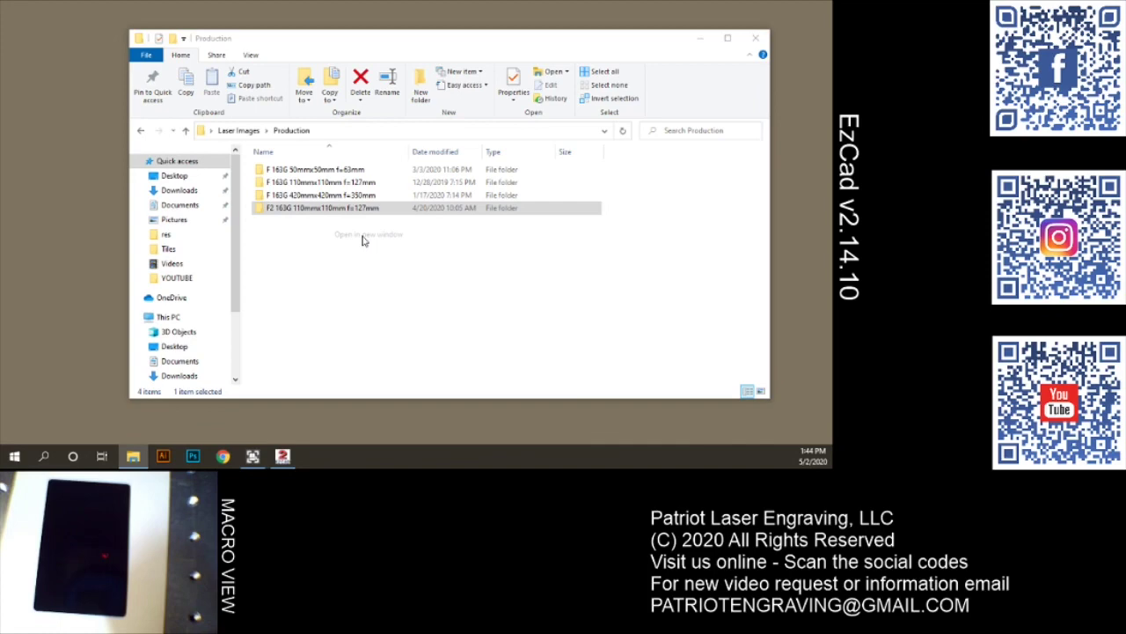
Step: Preview the res folder's Logo.bmp showing the stock EZCAD2.0 splash, then close Photos
double_click(286, 237)
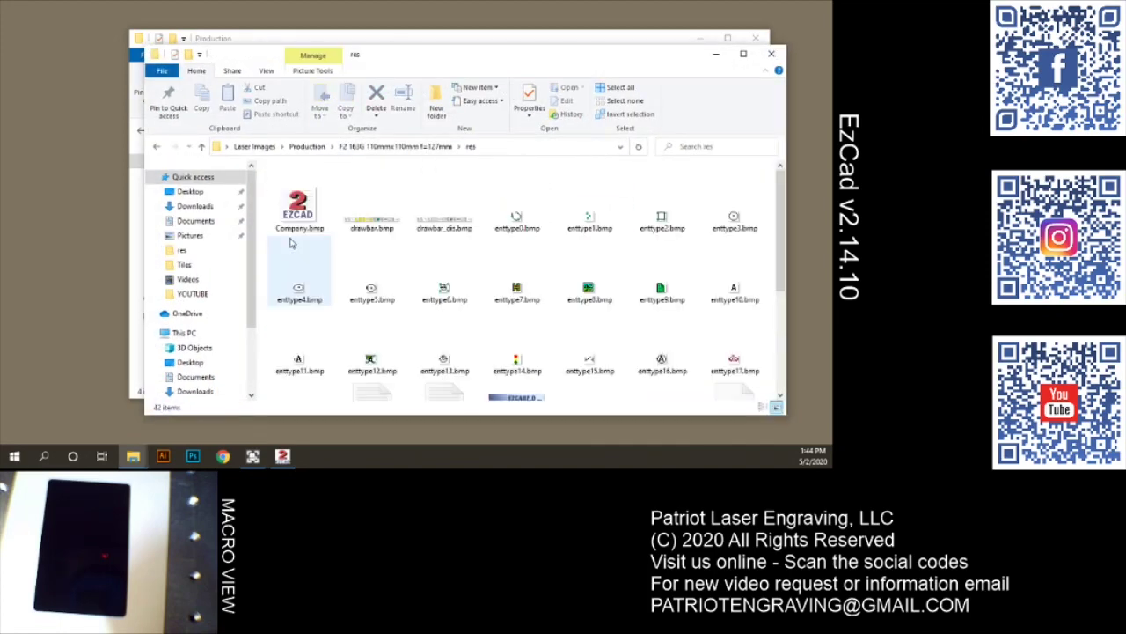
scroll(404, 271, down, 3)
double_click(515, 195)
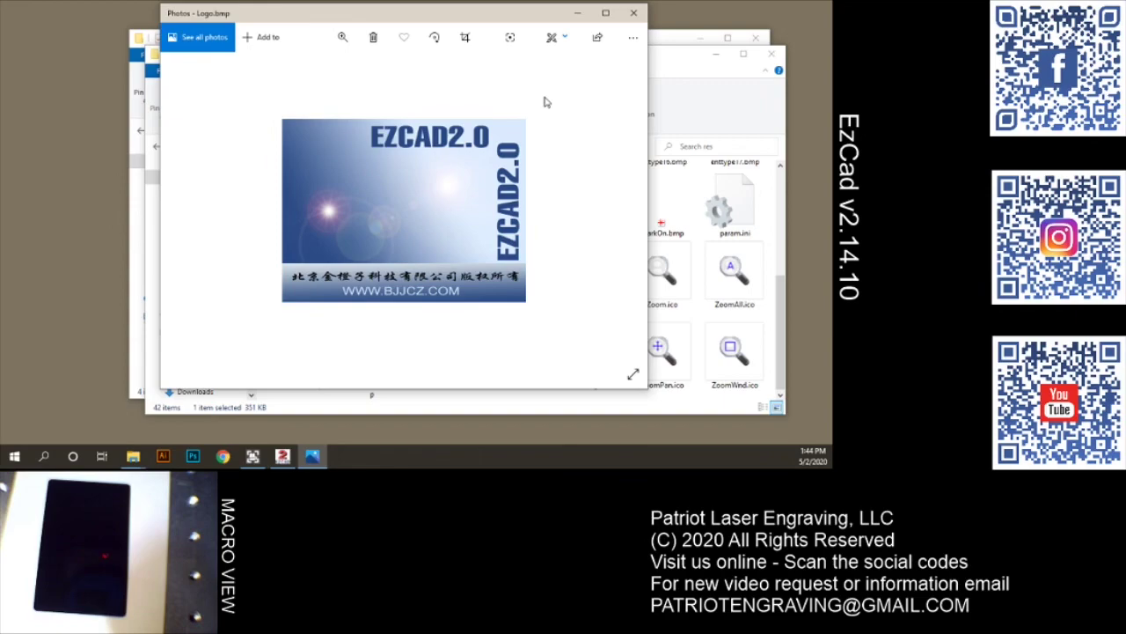
click(634, 12)
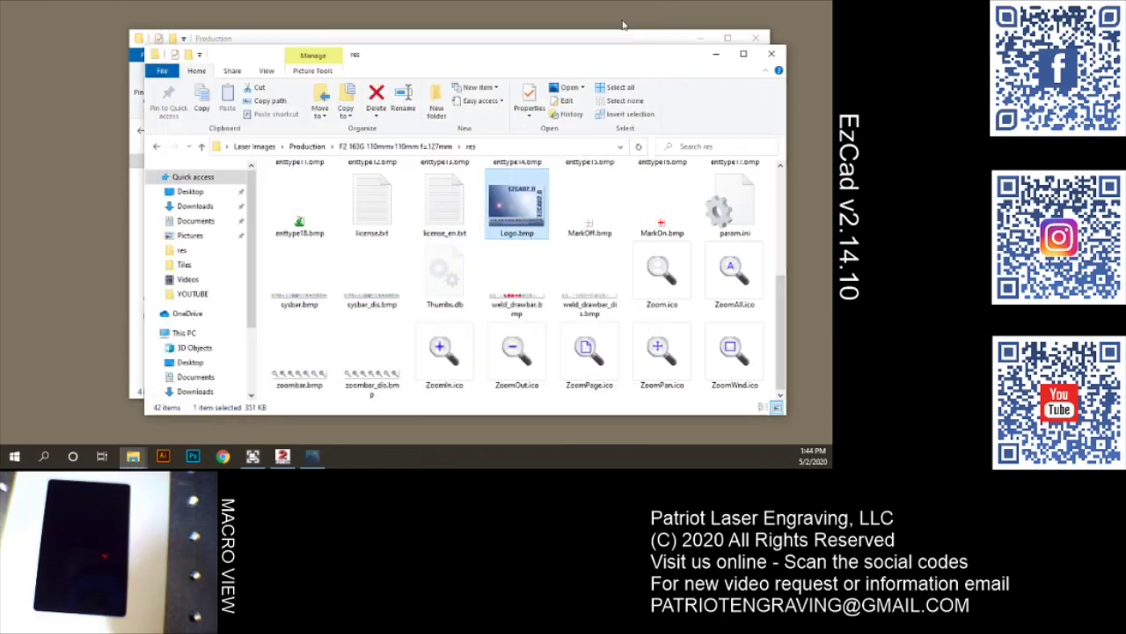
Step: Read license.txt and license_en.txt to compare the two license texts
double_click(372, 208)
drag(95, 80, 390, 347)
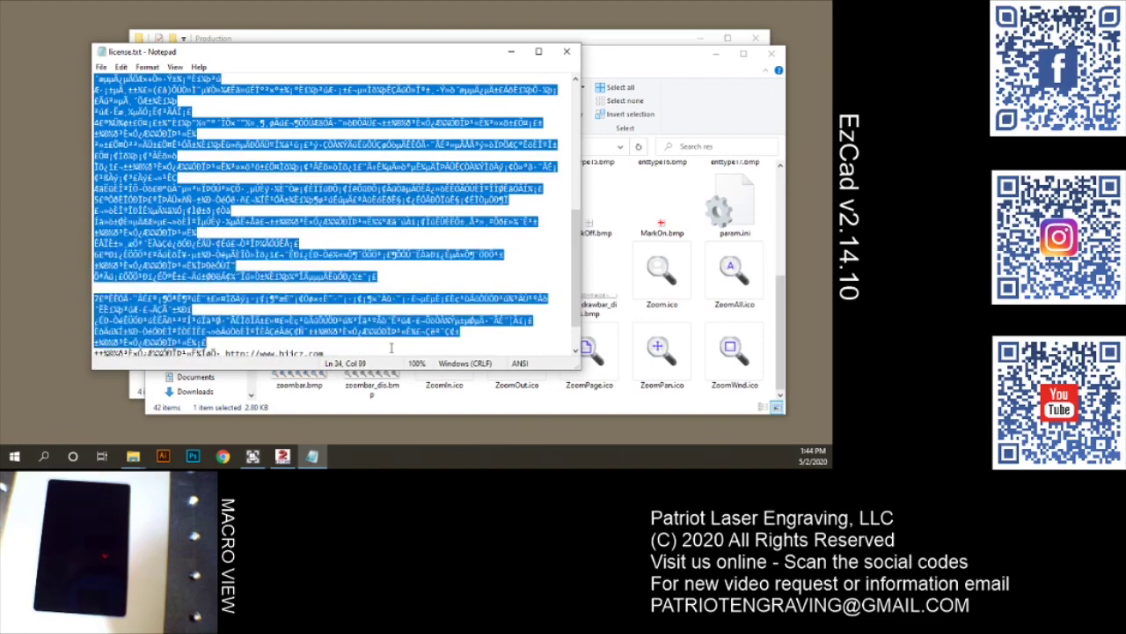
click(566, 51)
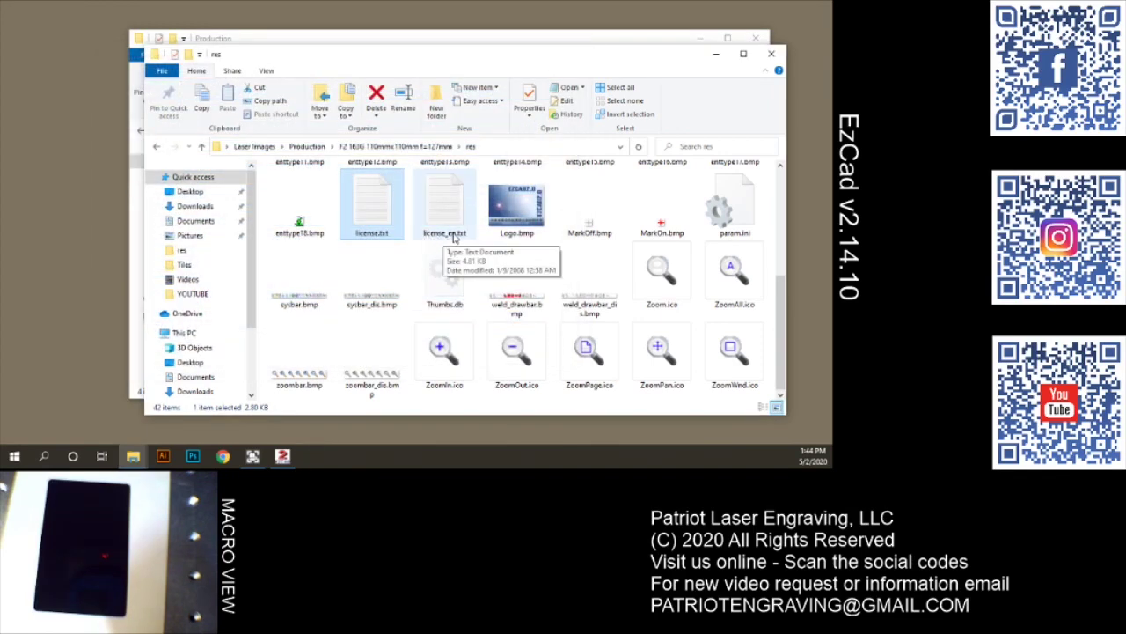
double_click(453, 231)
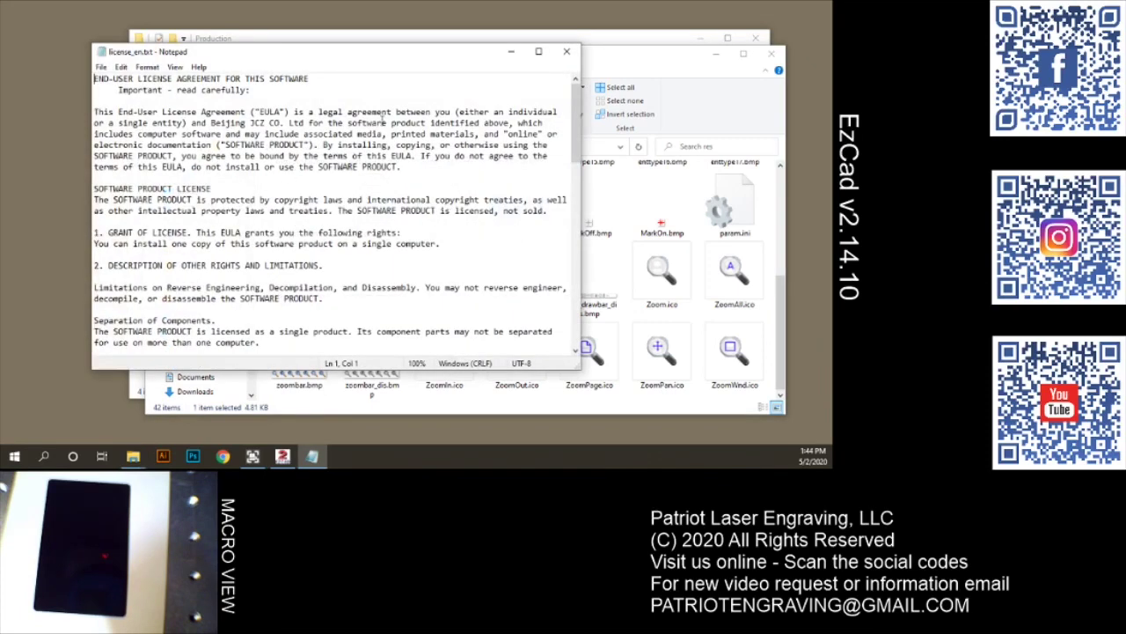
click(567, 51)
Step: Rename license.txt to license.old, accepting the extension change
click(368, 231)
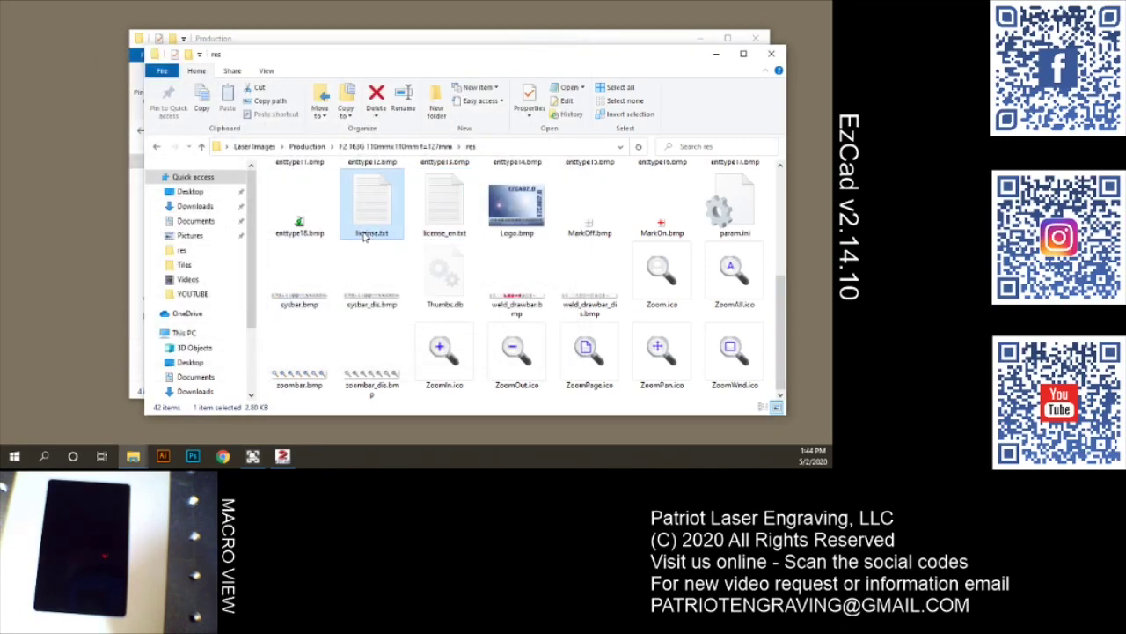
click(374, 233)
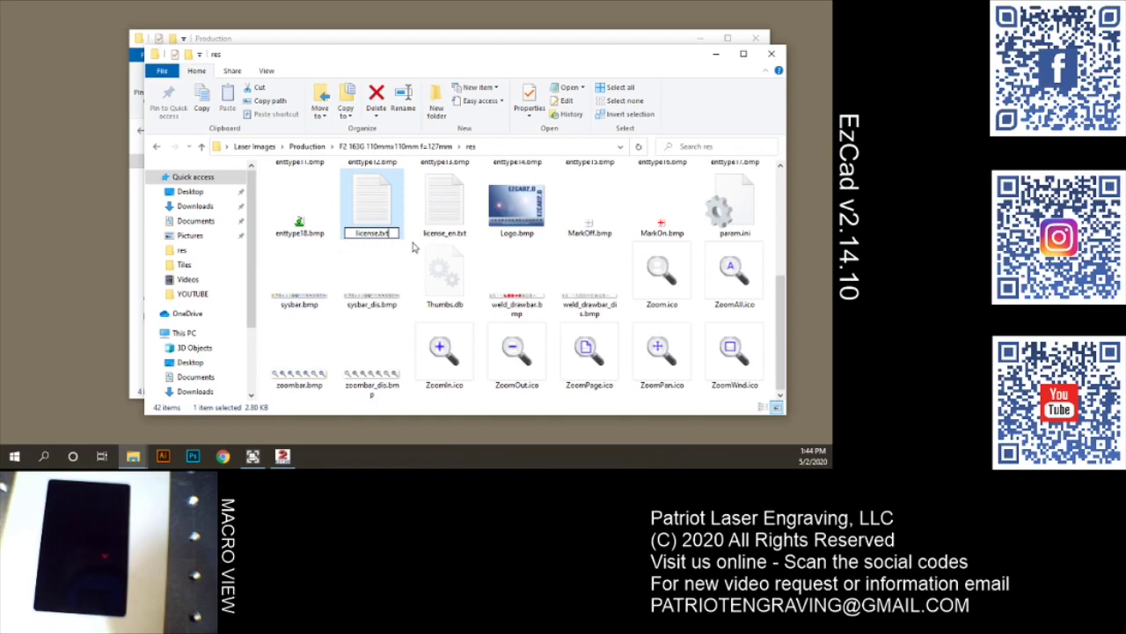
key(BackSpace)
key(BackSpace)
key(BackSpace)
text(old)
key(Return)
click(462, 233)
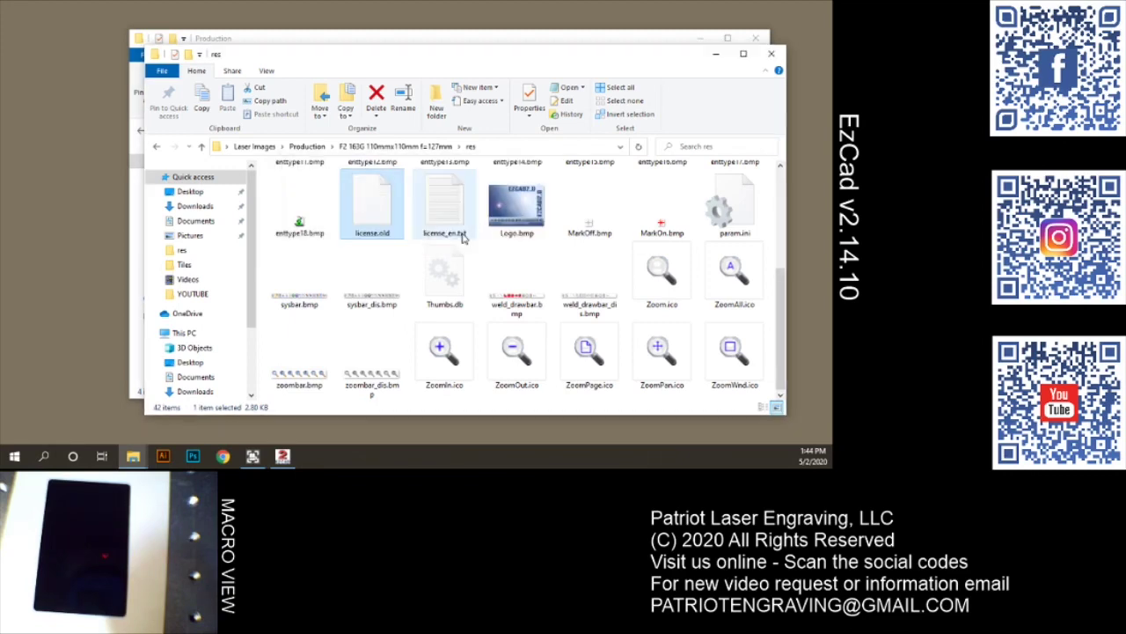
Step: Rename license_en.txt to license.txt by removing '_en'
click(449, 239)
click(448, 240)
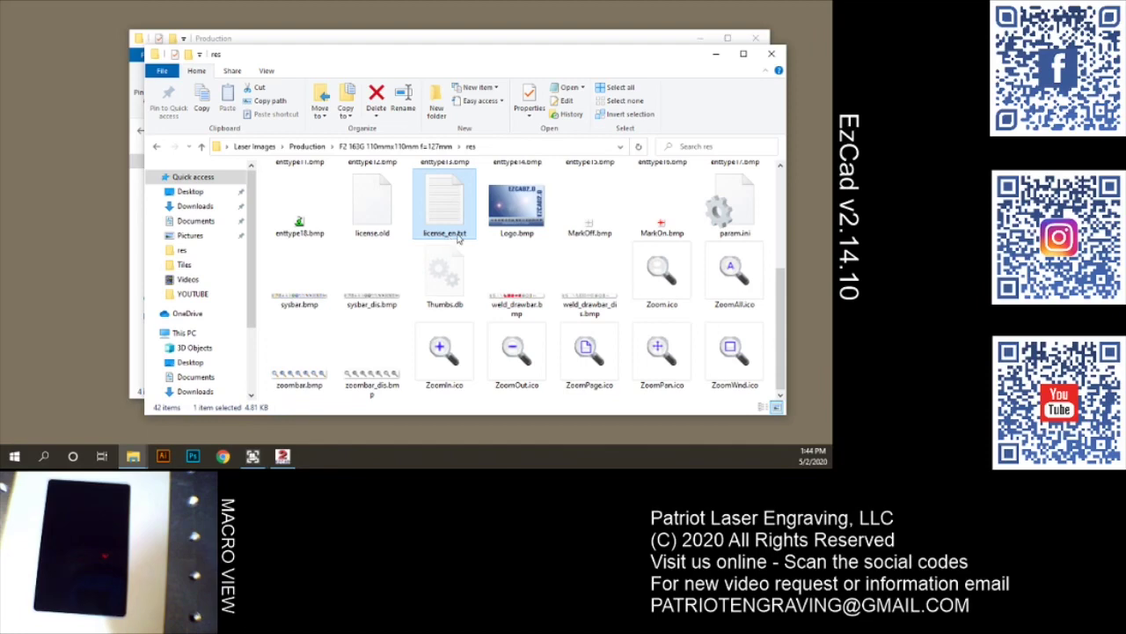
key(BackSpace)
key(BackSpace)
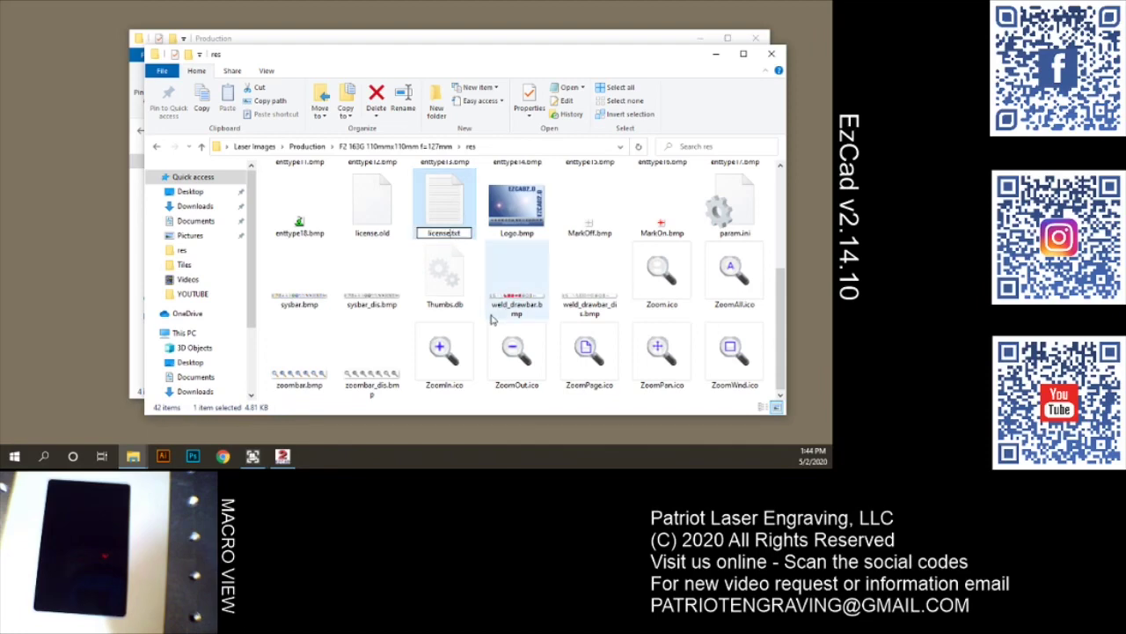
key(Return)
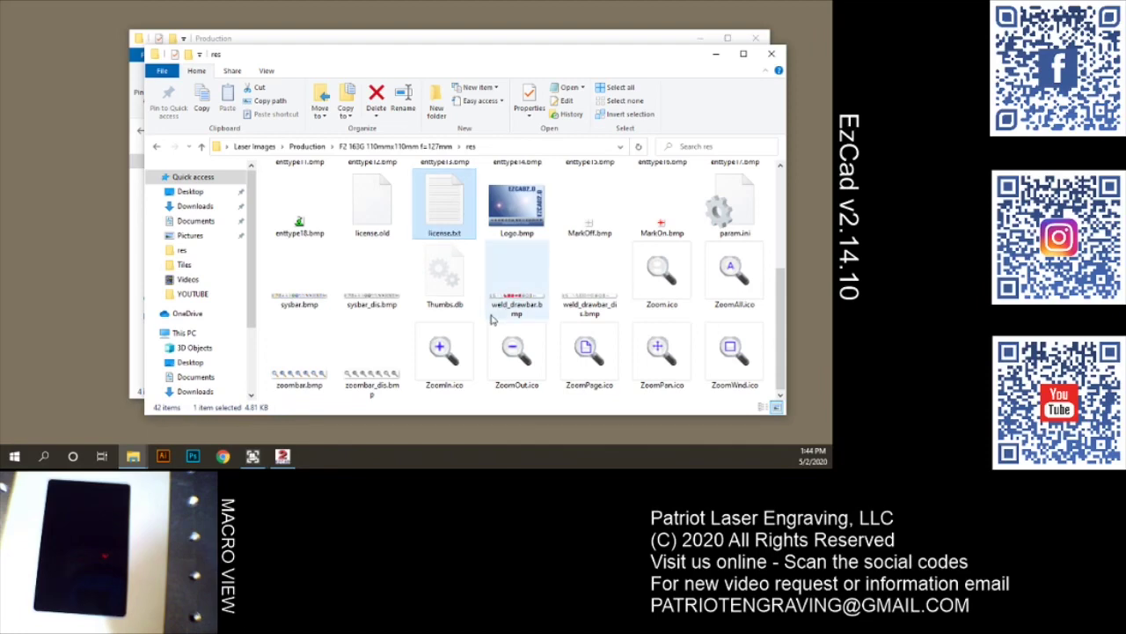
Step: Read the English license.txt in Notepad, close it, and return to the Production folder
double_click(440, 207)
scroll(302, 136, down, 5)
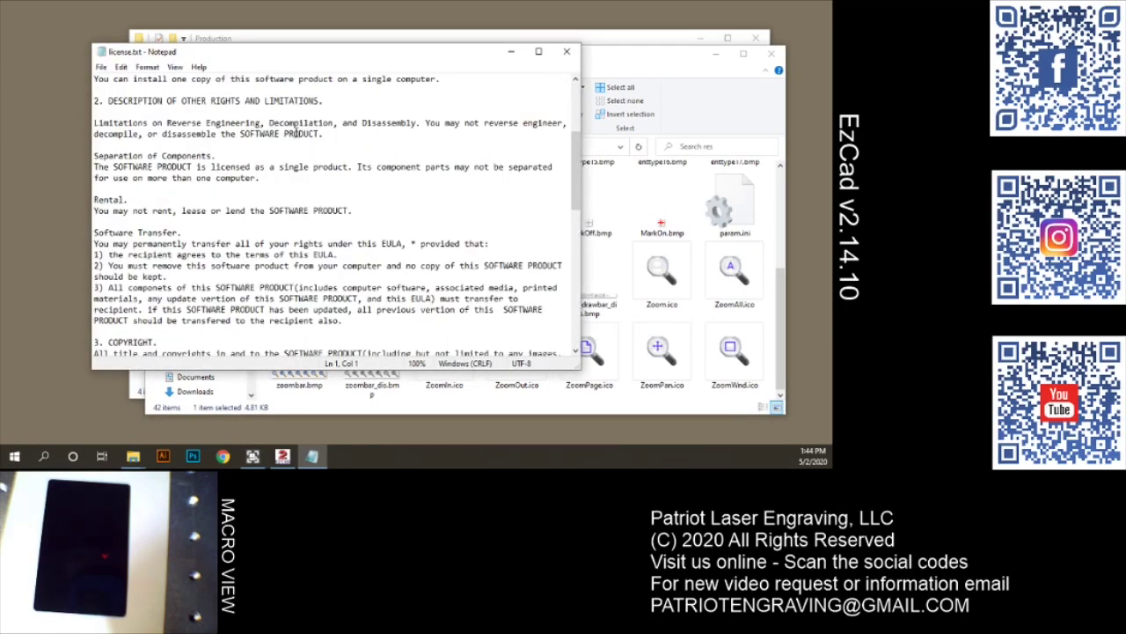
scroll(302, 136, up, 3)
scroll(302, 137, up, 3)
click(566, 51)
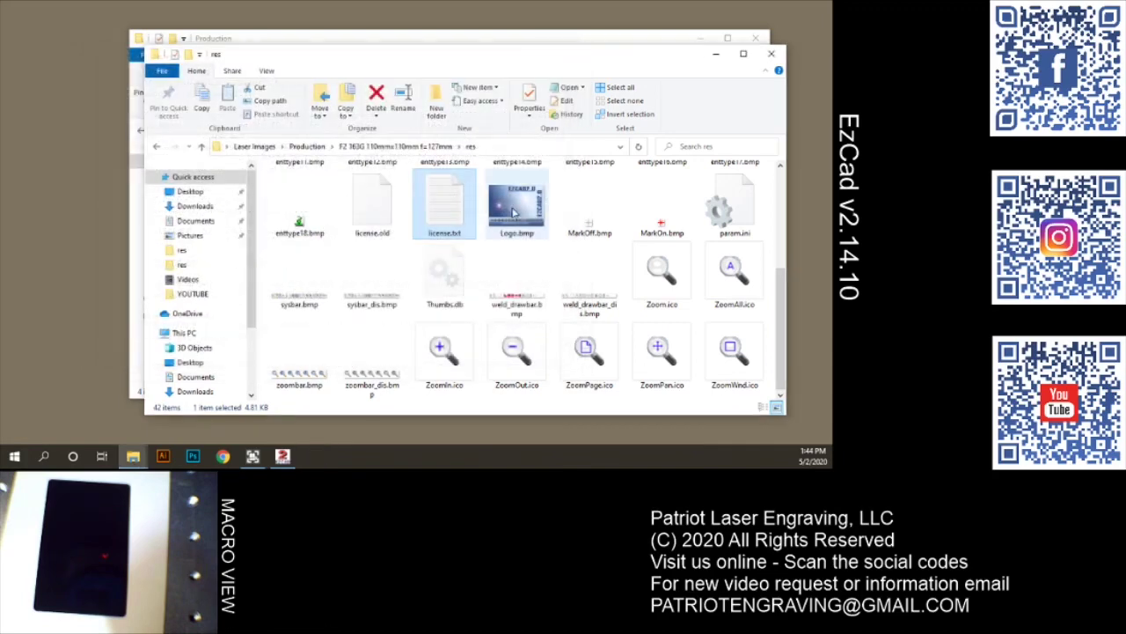
click(520, 199)
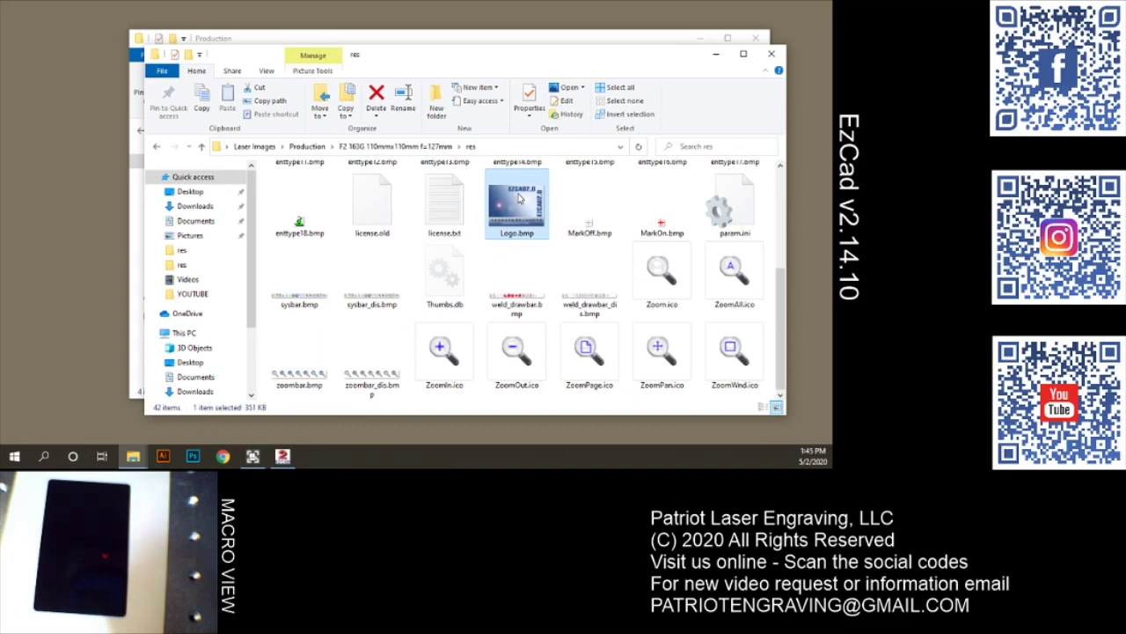
click(312, 147)
Step: Open F 163G 110mmx110mm f=127mm in a new window and browse Ezcad2.14.10 and res
right_click(334, 201)
click(334, 223)
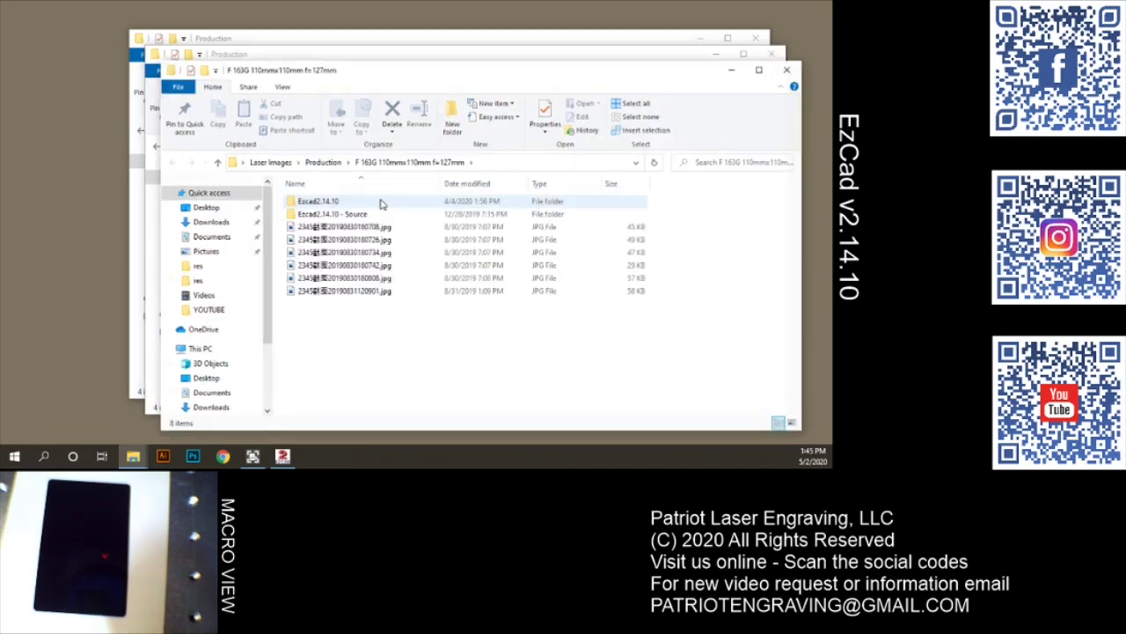
double_click(308, 202)
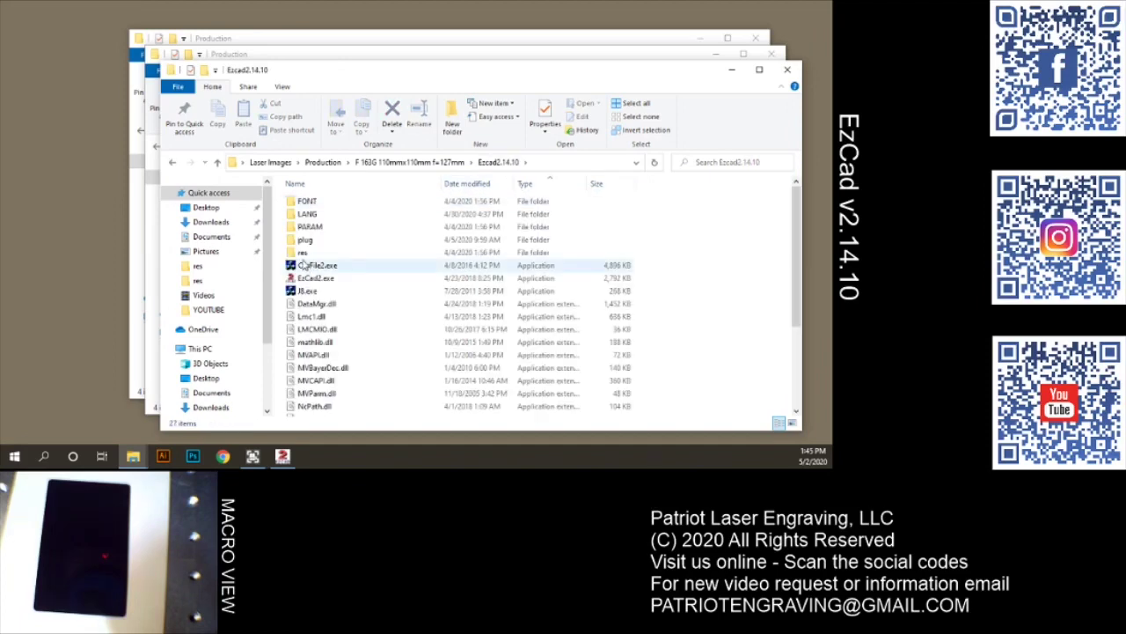
click(301, 253)
double_click(301, 253)
scroll(532, 229, down, 5)
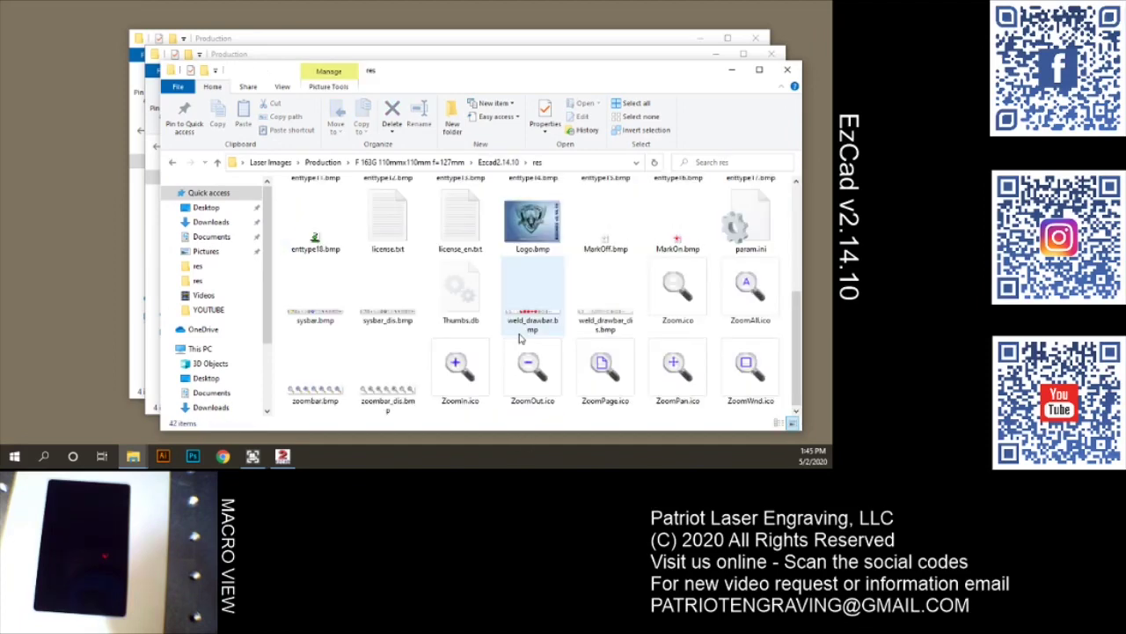
click(423, 163)
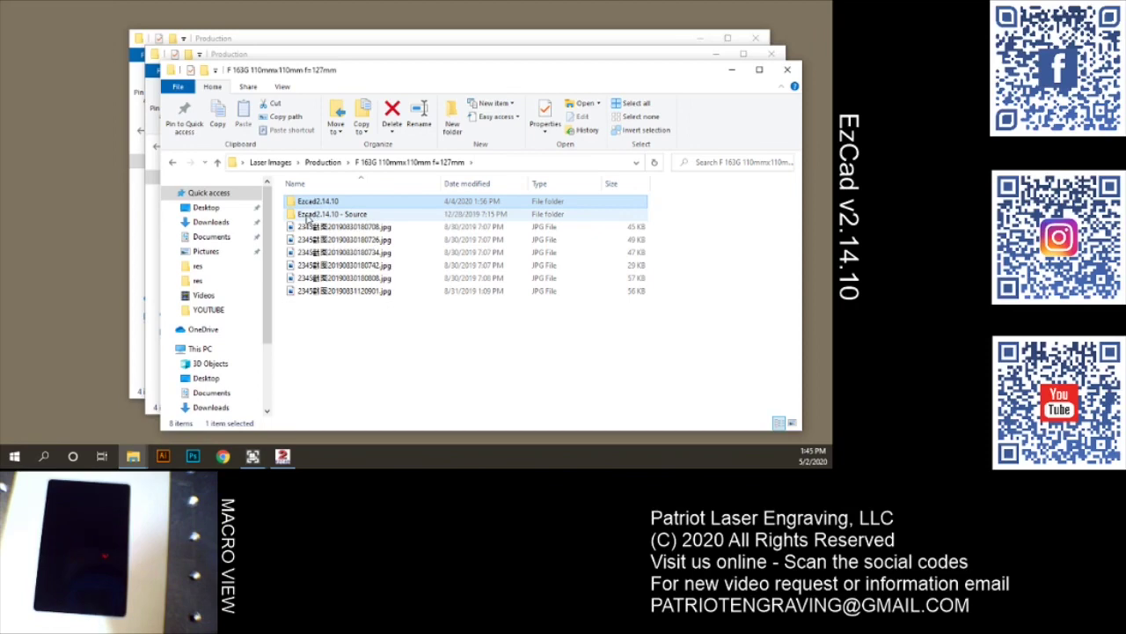
click(355, 218)
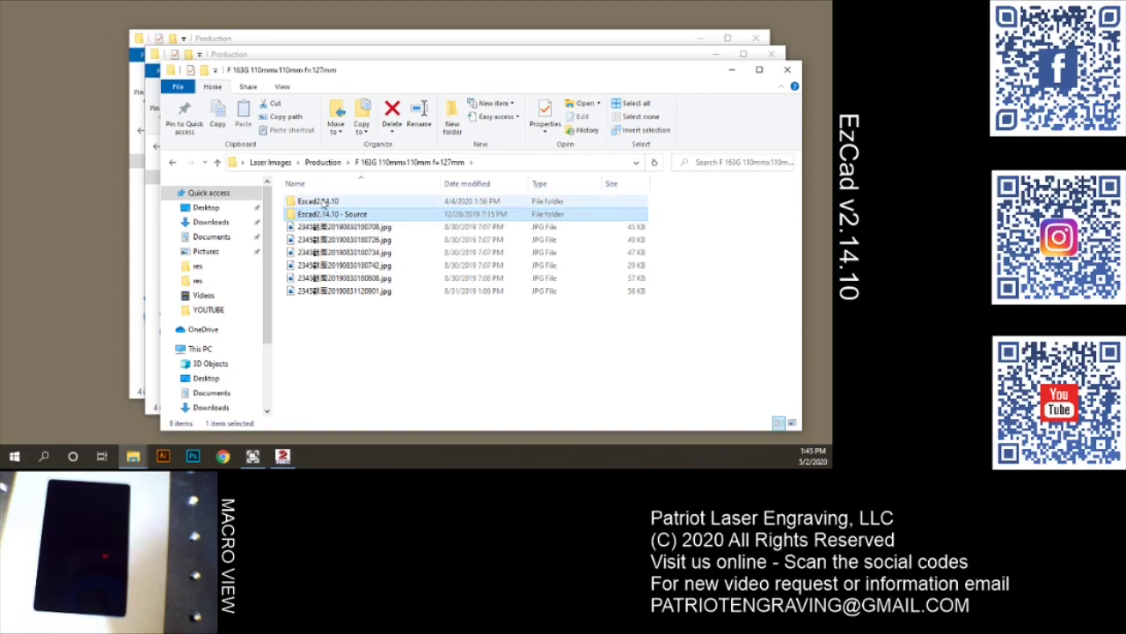
double_click(322, 202)
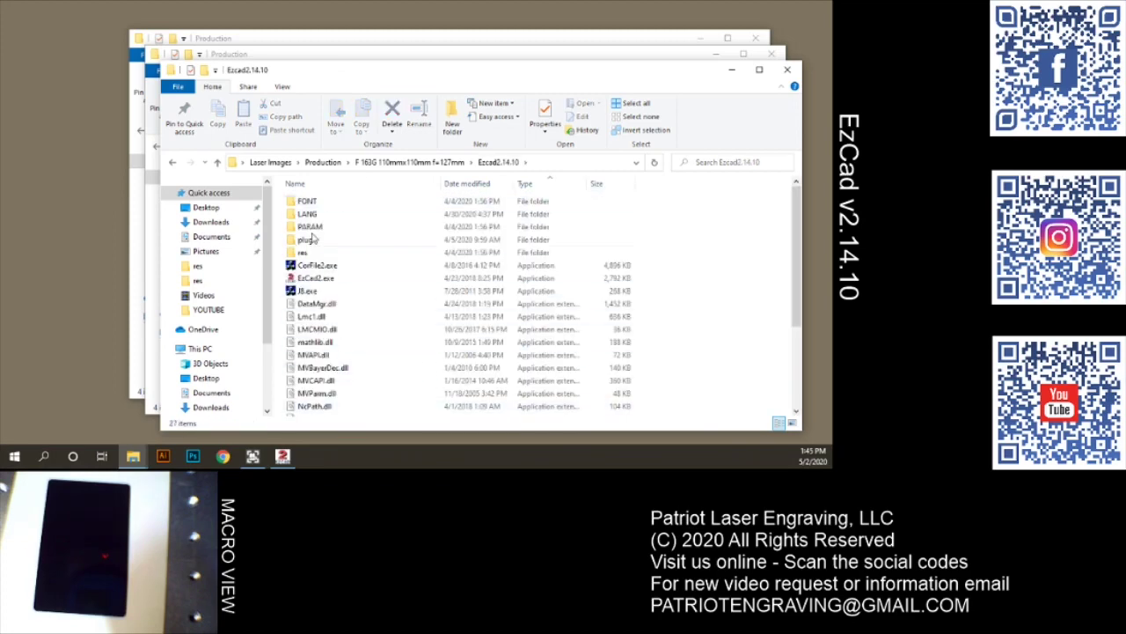
click(426, 163)
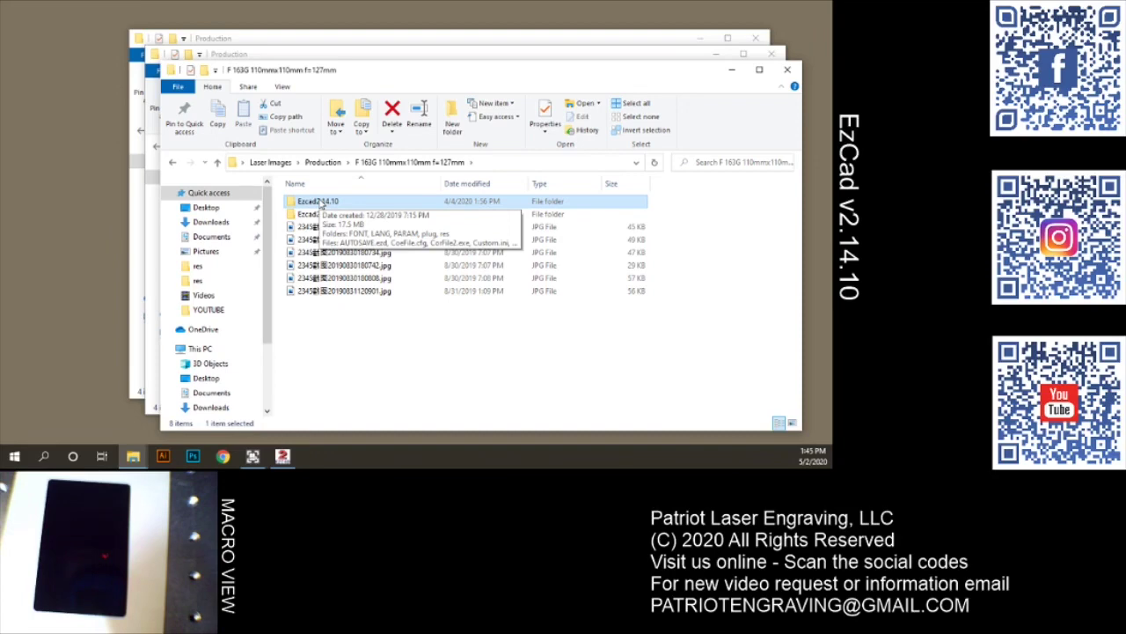
click(310, 216)
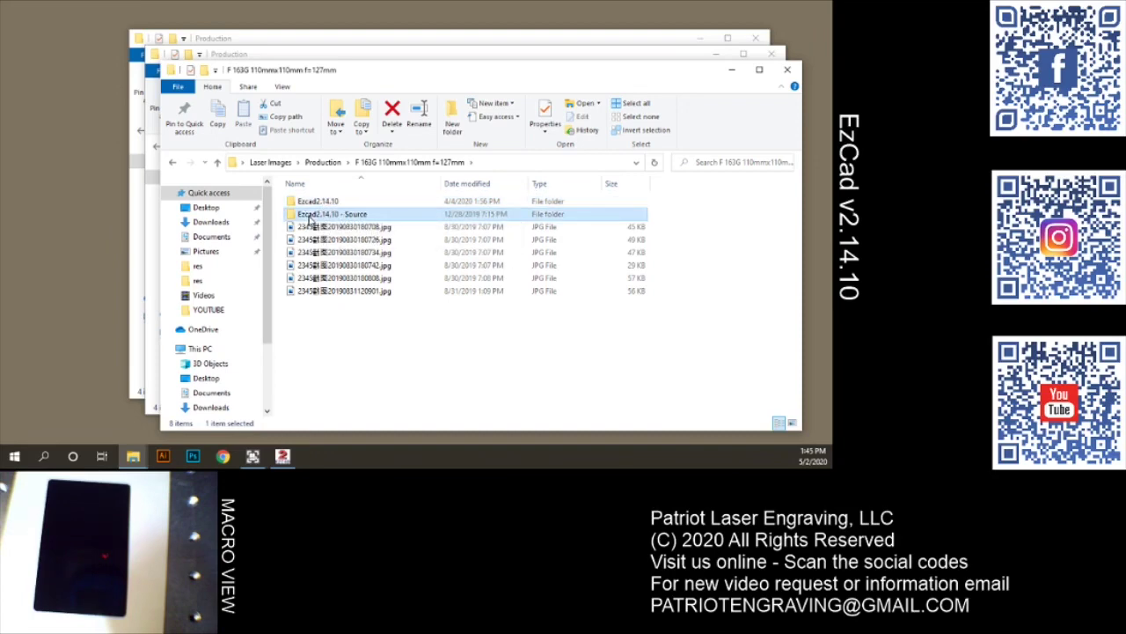
click(310, 204)
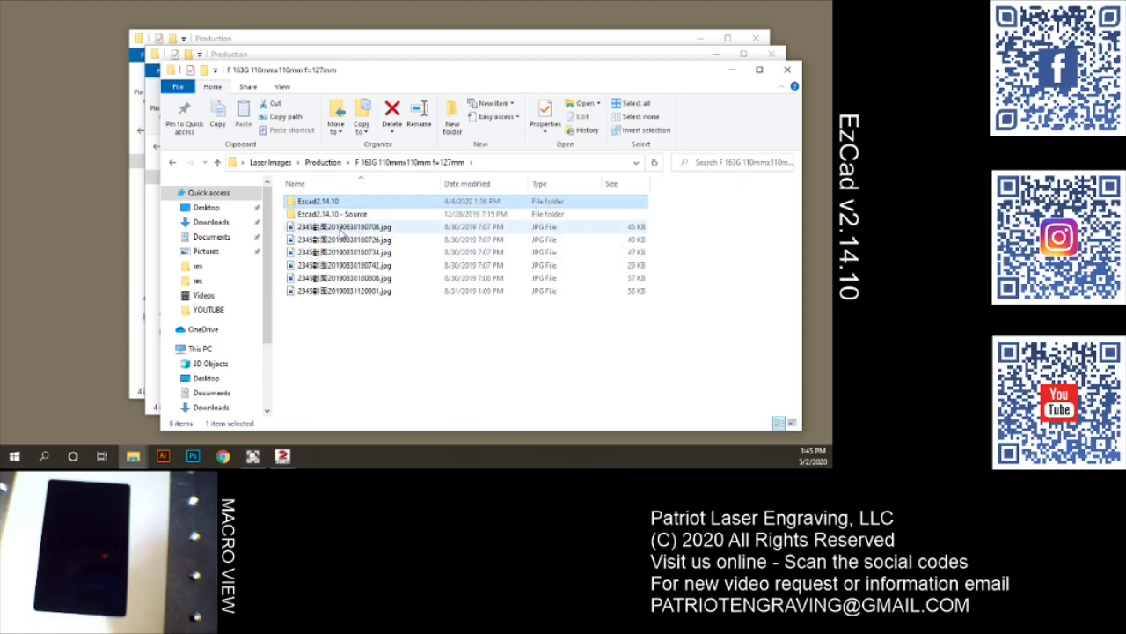
Step: View the configuration screenshots in Photos through the Laser Control settings, then close Photos
double_click(341, 227)
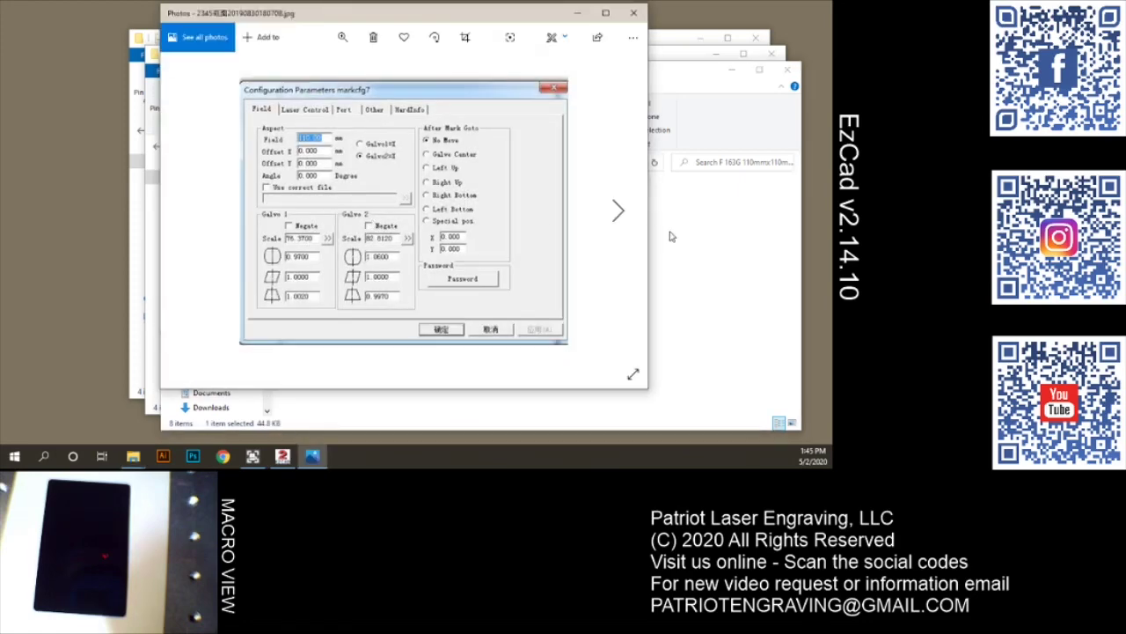
click(617, 212)
click(617, 211)
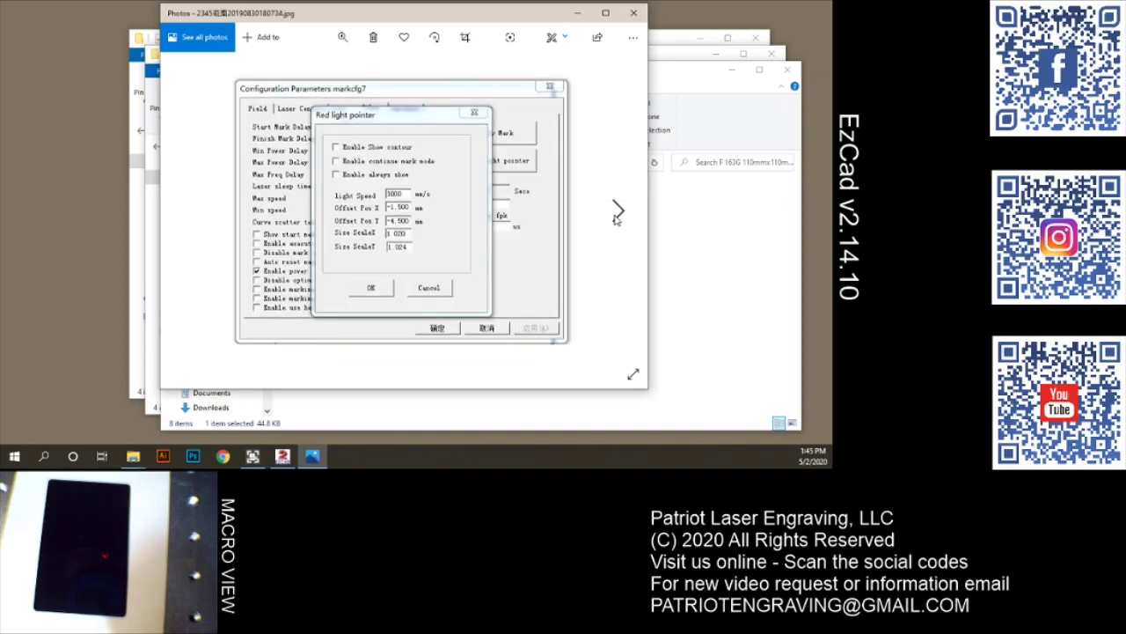
click(616, 211)
click(617, 211)
click(617, 215)
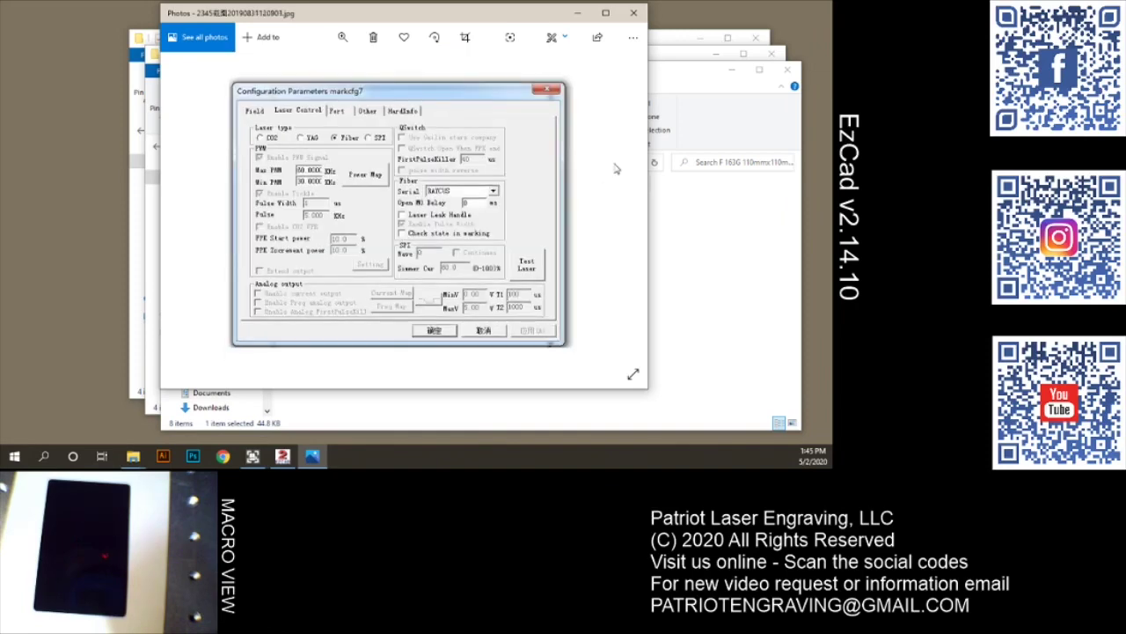
click(635, 14)
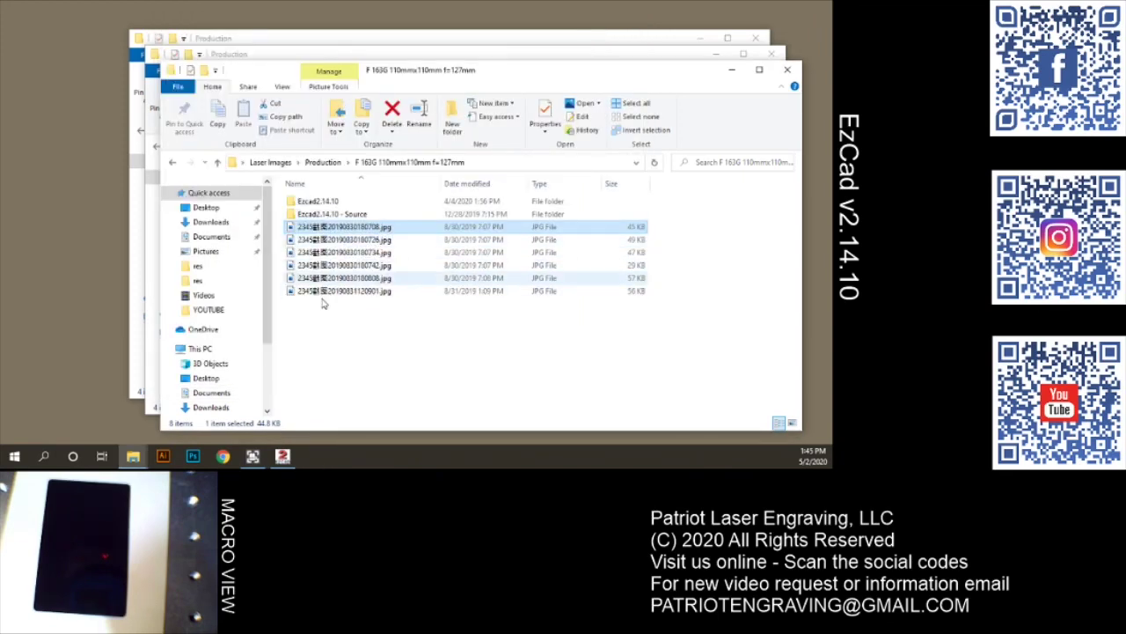
Step: Look inside the F 163G 50mmx50mm f=63mm folder and return to Production
click(323, 162)
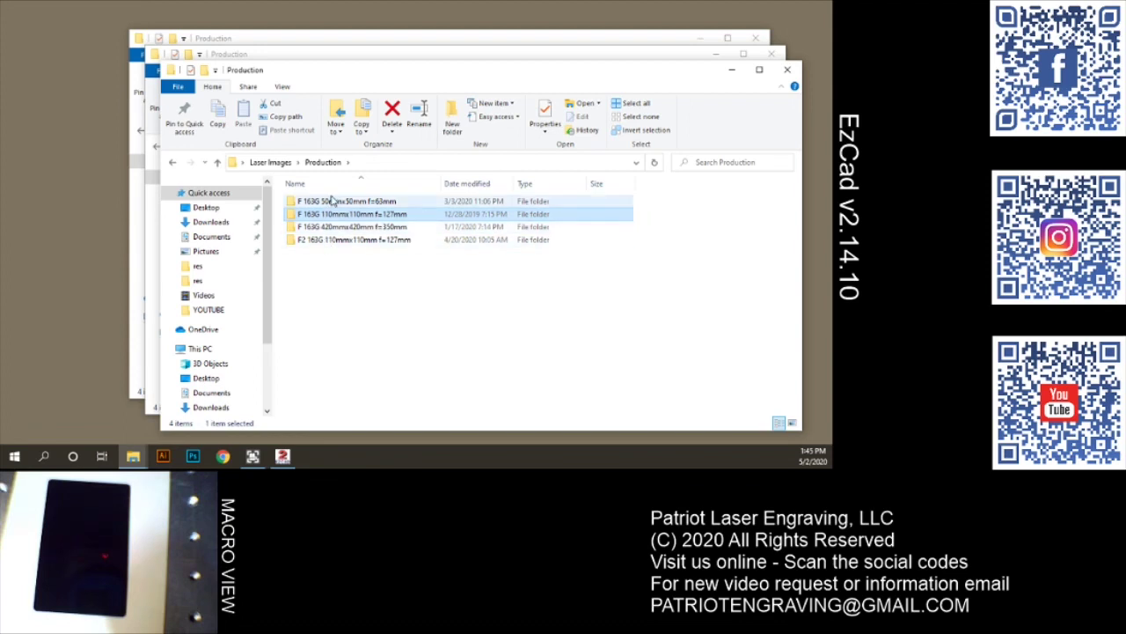
double_click(333, 201)
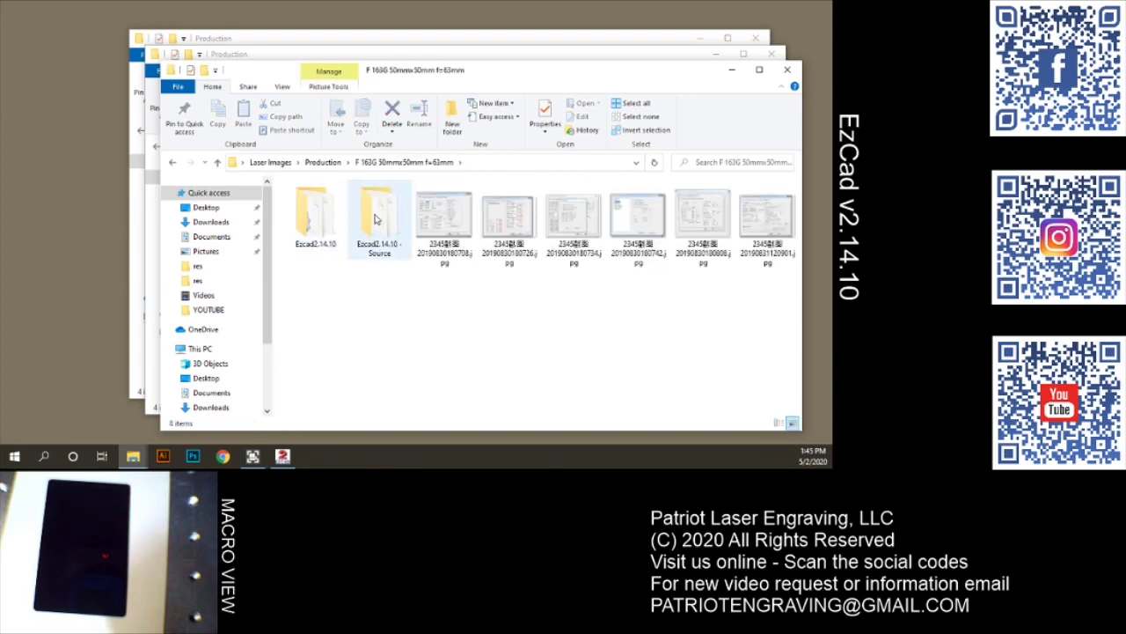
click(377, 220)
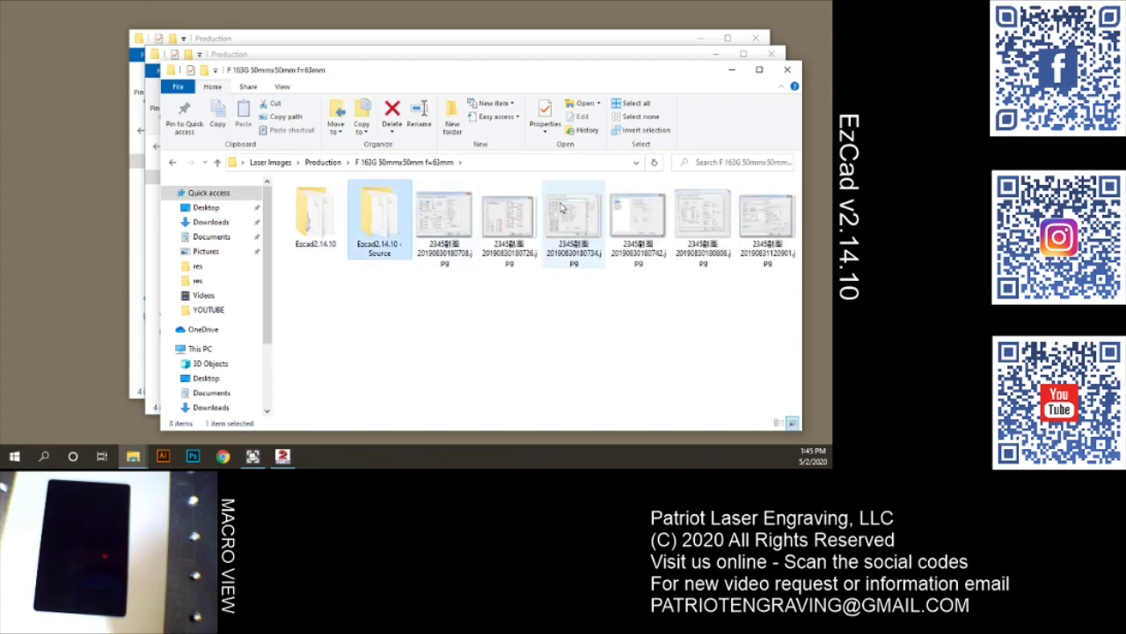
click(324, 162)
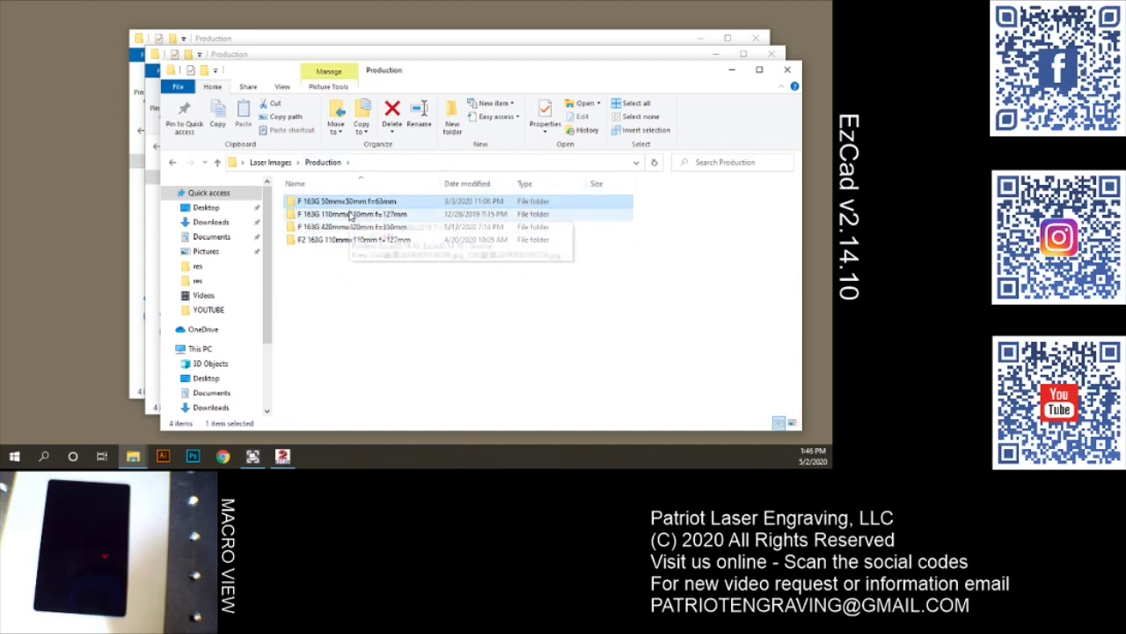
Step: Reopen the F 163G 110mmx110mm f=127mm folder, then close the two extra Explorer windows
double_click(326, 218)
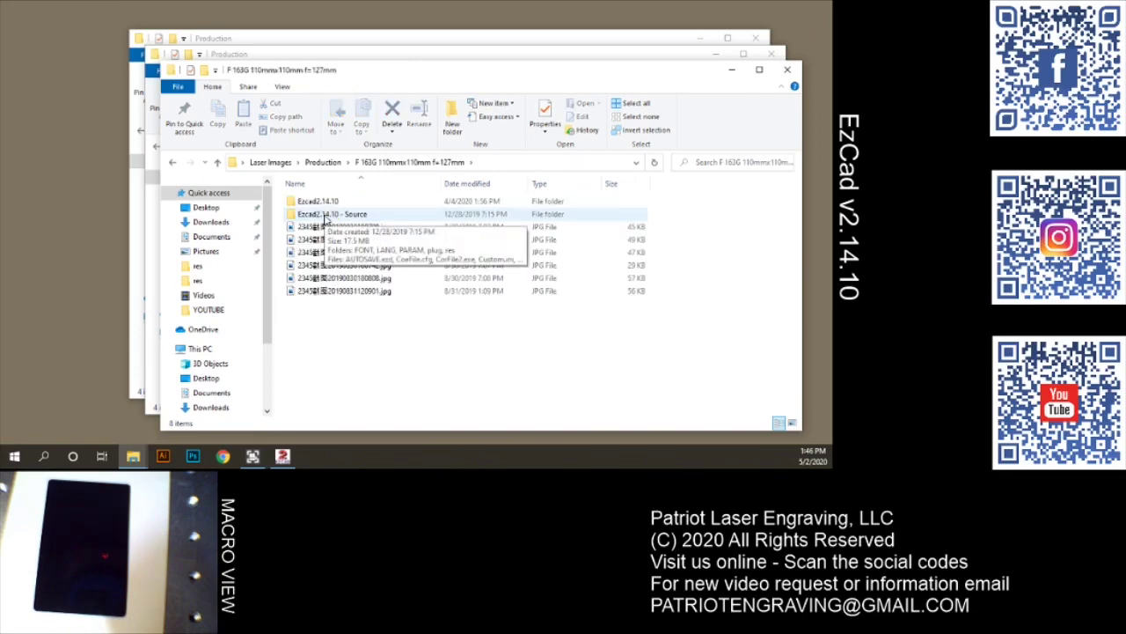
click(319, 202)
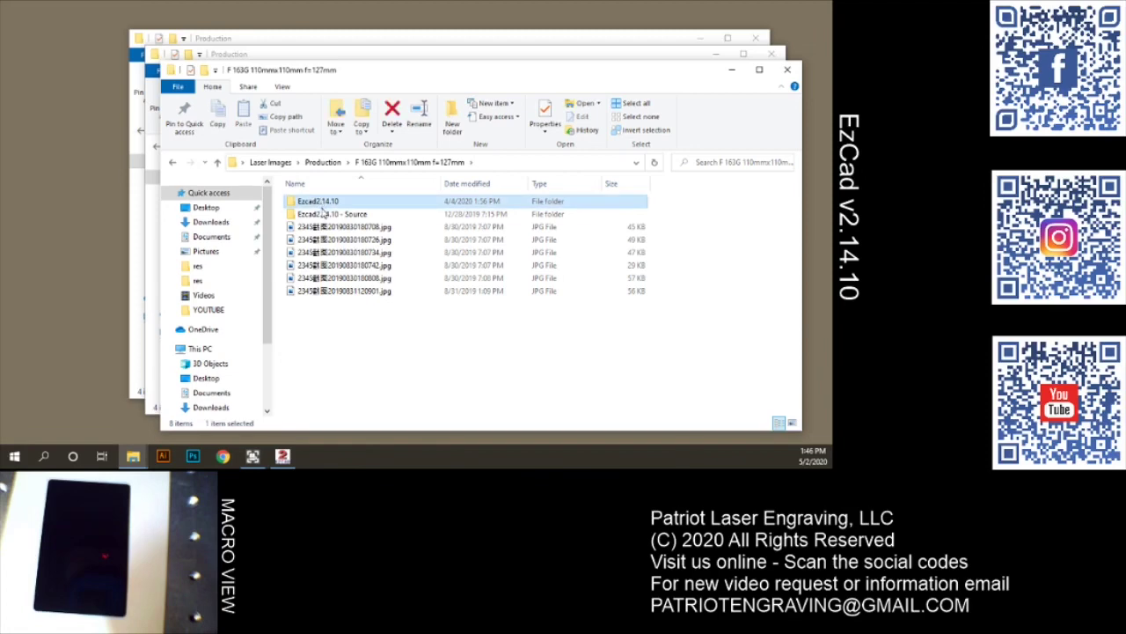
click(324, 215)
click(319, 203)
click(786, 70)
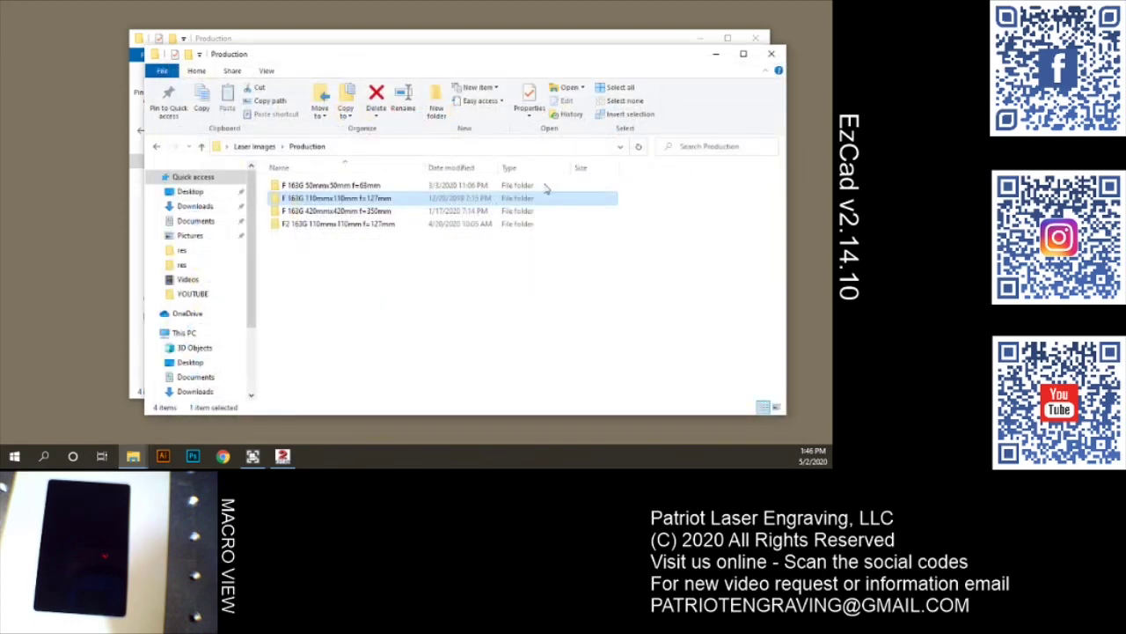
click(771, 54)
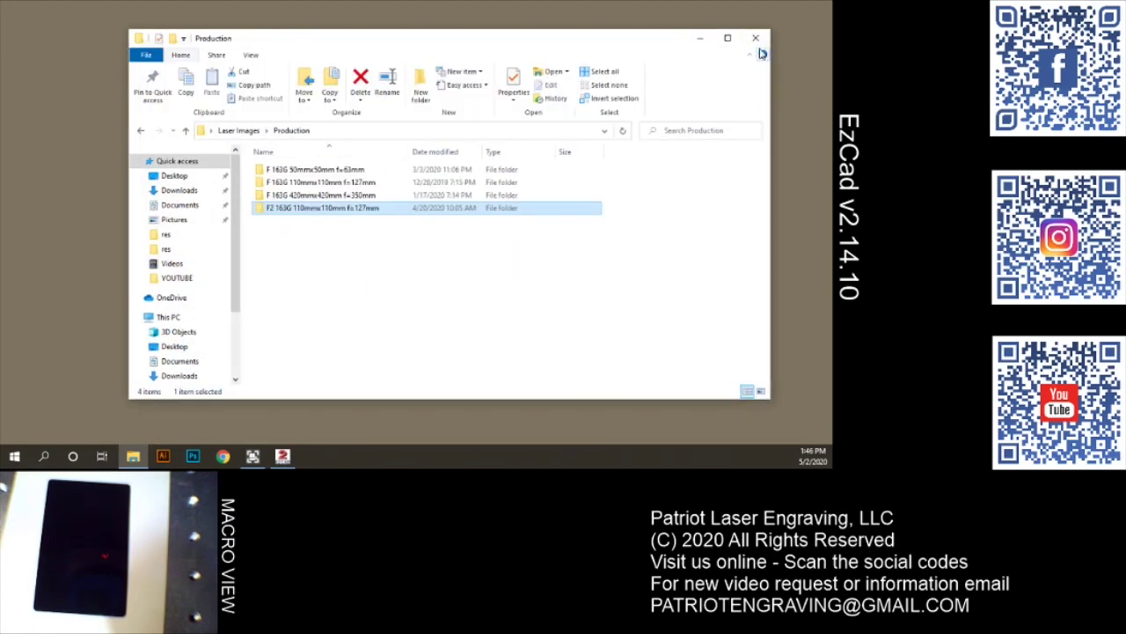
Step: Open the Ezcad2.14.10 folder inside F 163G 110mmx110mm f=127mm
right_click(308, 184)
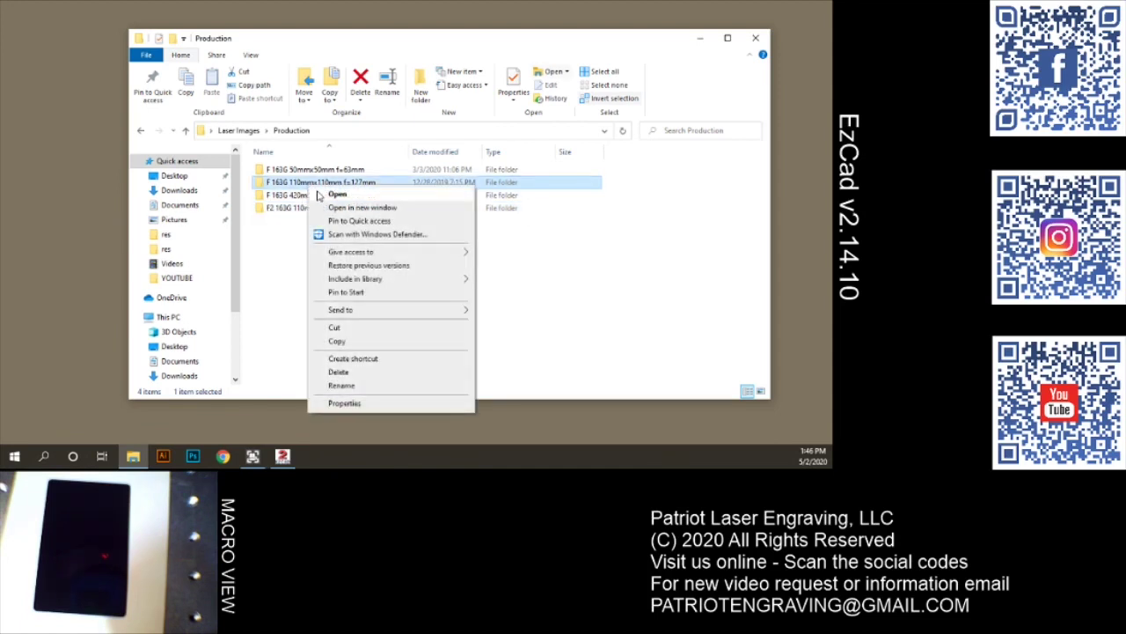
click(327, 194)
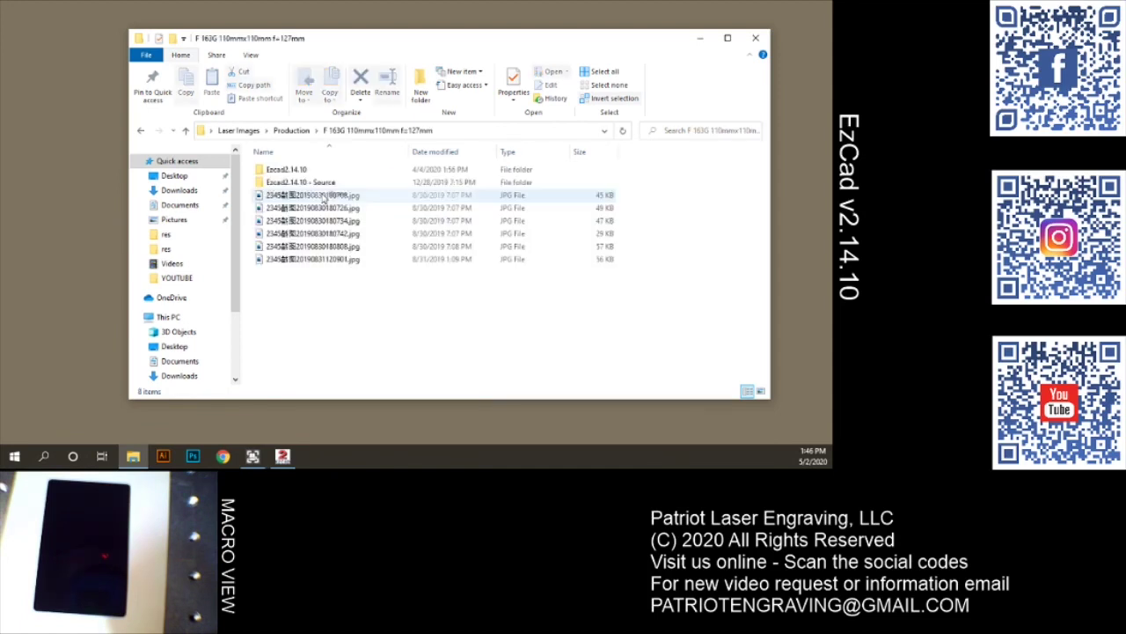
double_click(290, 171)
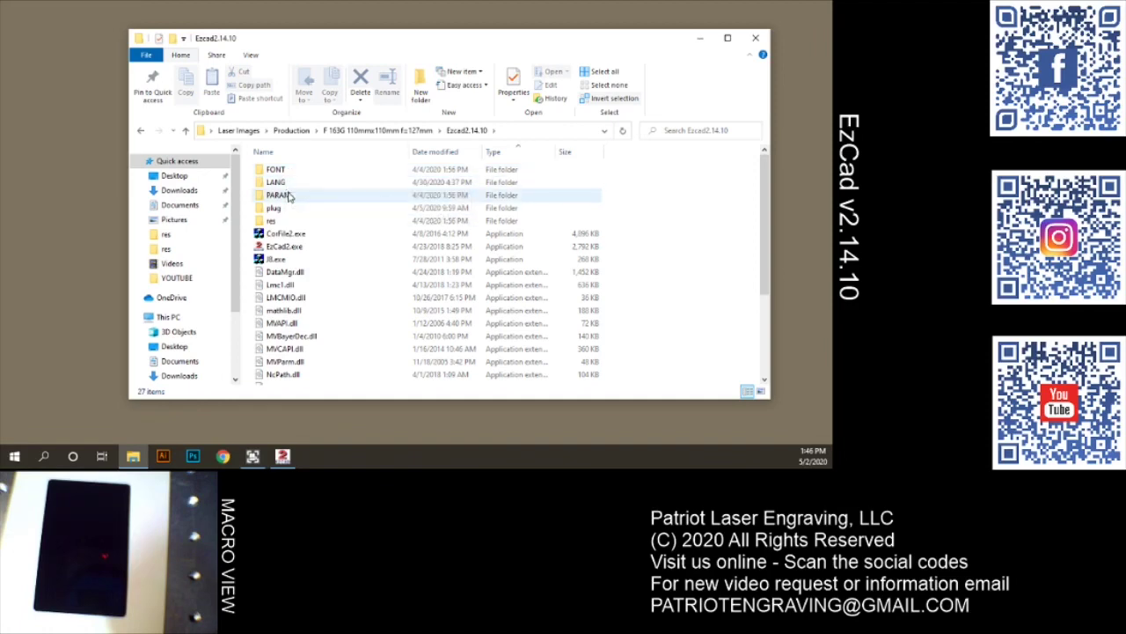
scroll(321, 302, down, 3)
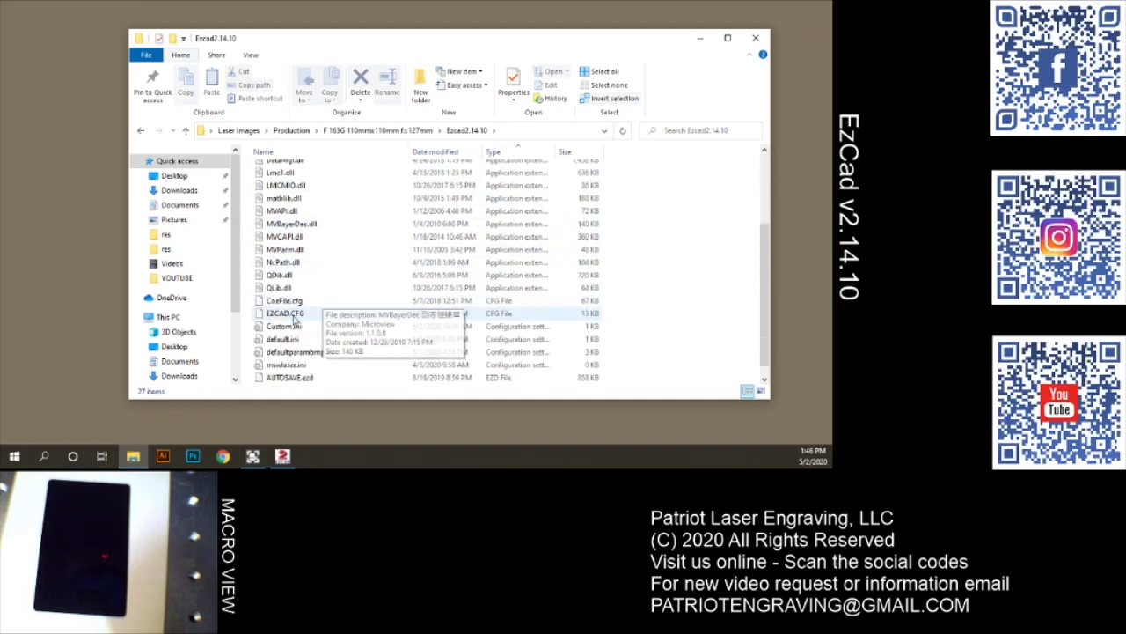
Step: Open EZCAD.CFG in Notepad, making Notepad the app for .CFG files
right_click(284, 317)
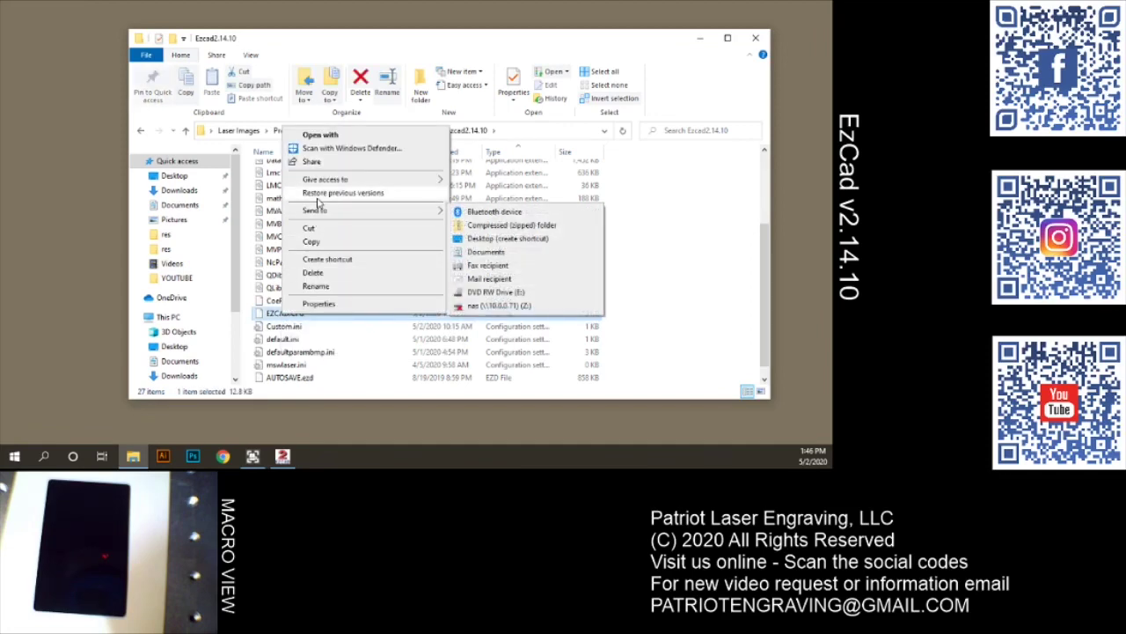
click(352, 148)
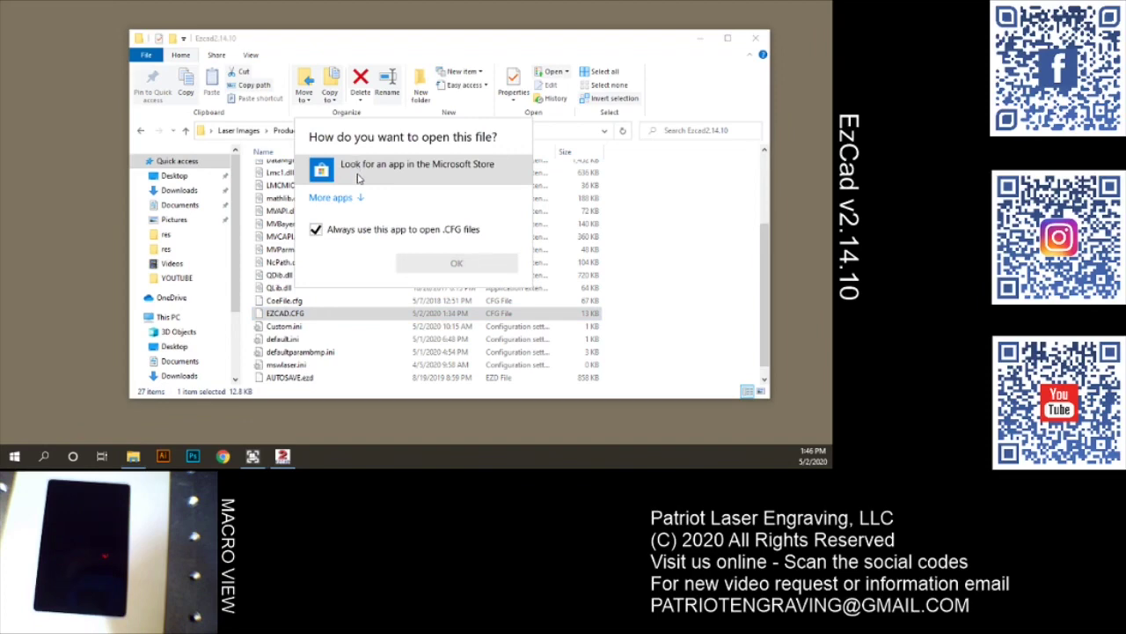
click(352, 199)
click(358, 317)
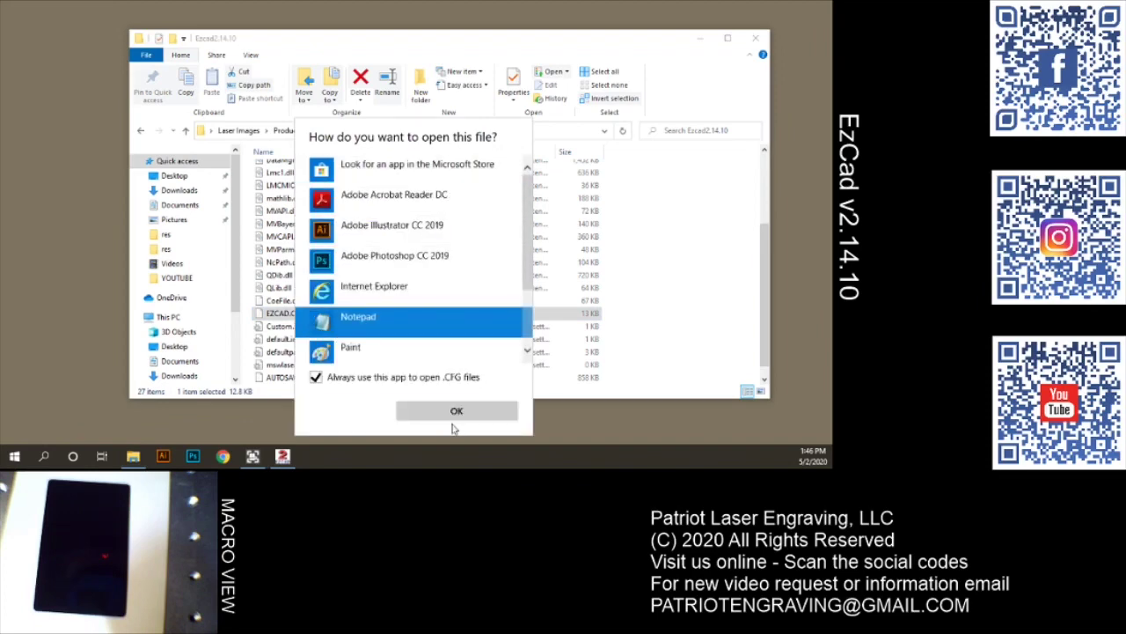
click(456, 410)
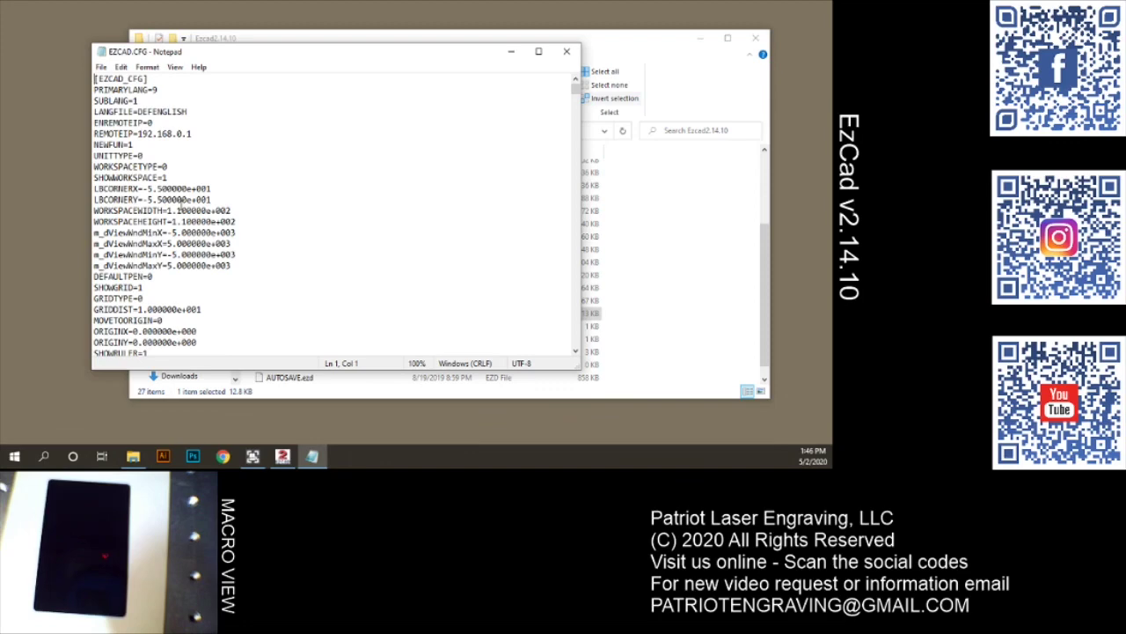
Step: Read EZCAD.CFG from its header down through the plugin and worker entries, then close Notepad
scroll(180, 205, down, 15)
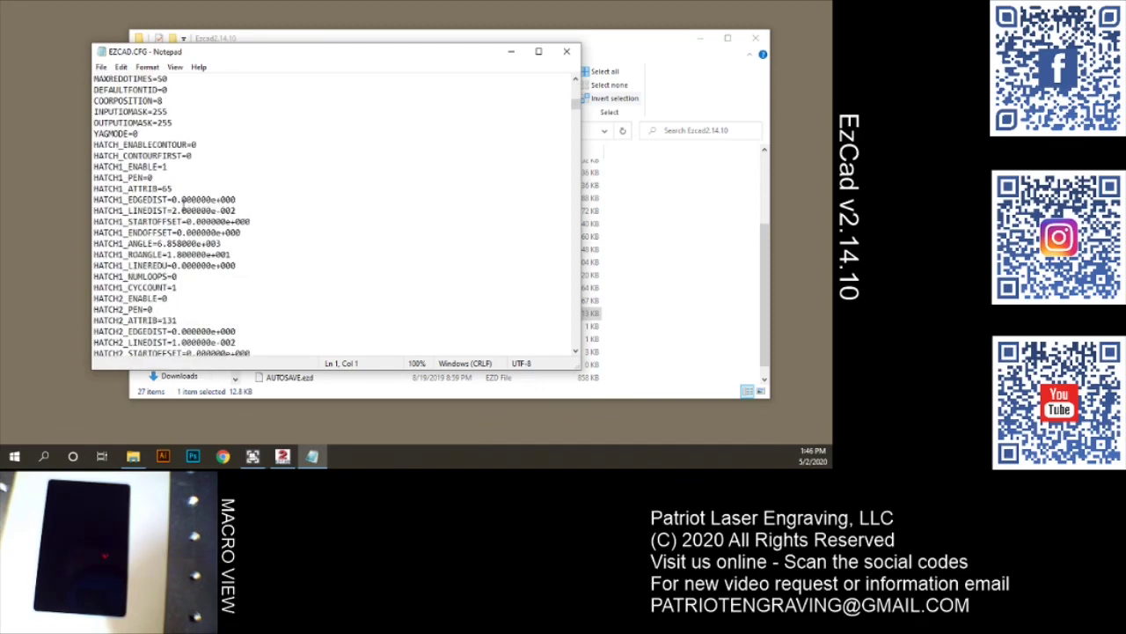
scroll(183, 200, down, 10)
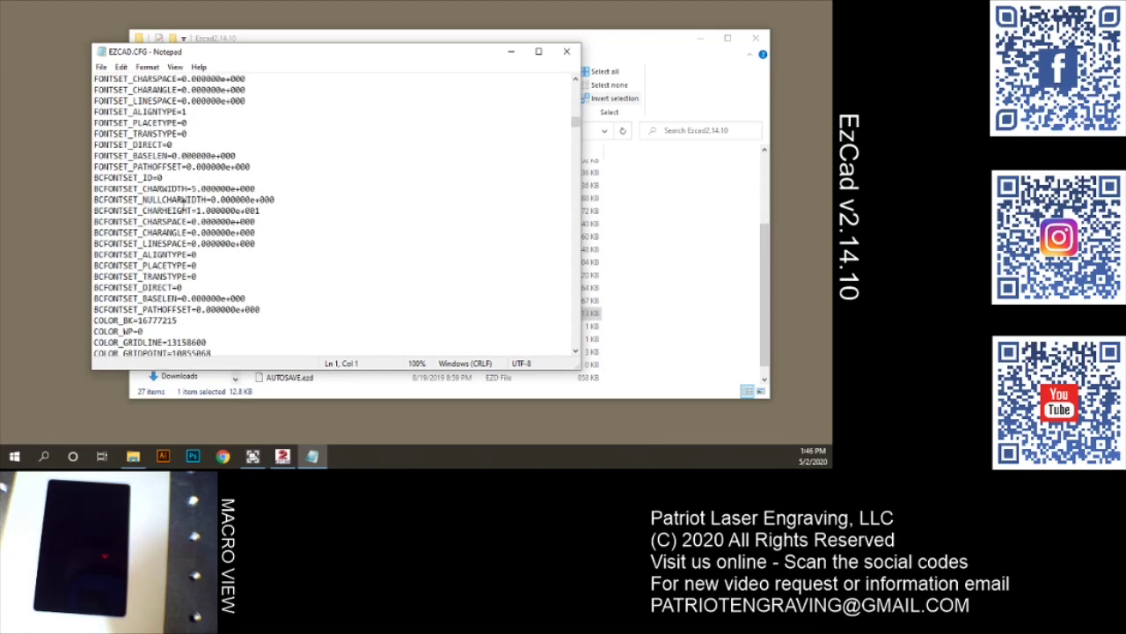
scroll(184, 202, down, 7)
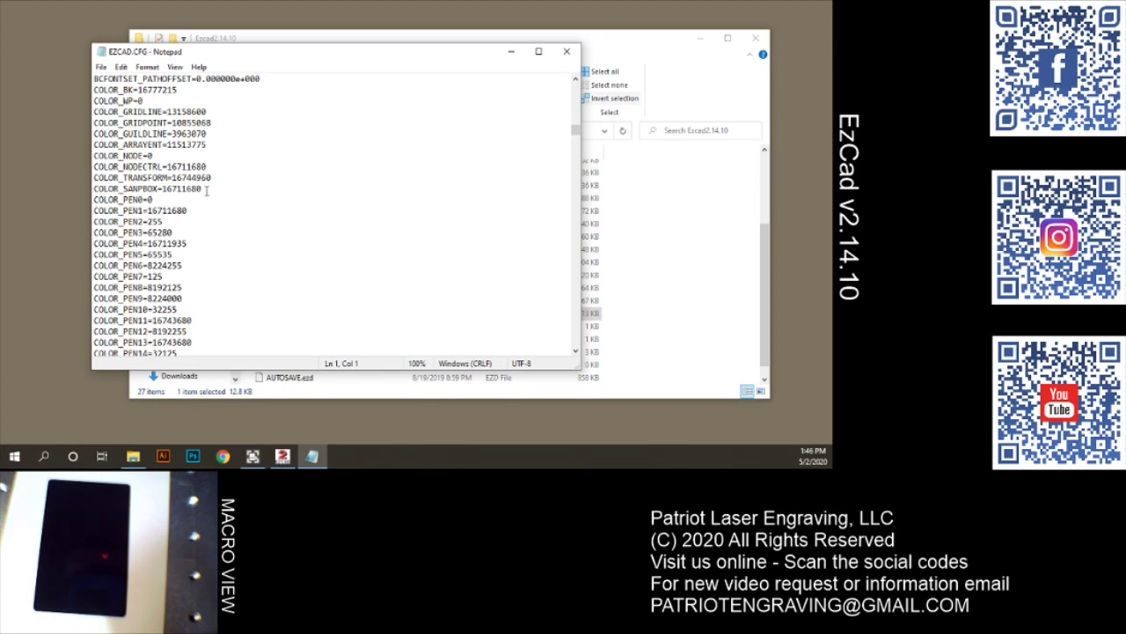
scroll(200, 209, down, 8)
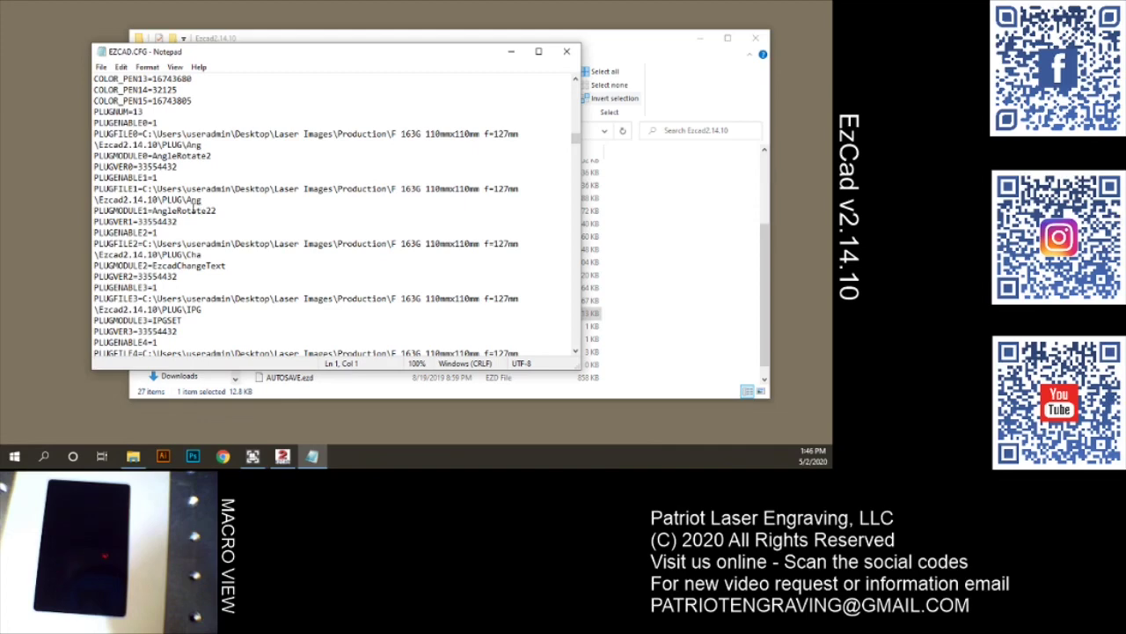
scroll(201, 200, down, 20)
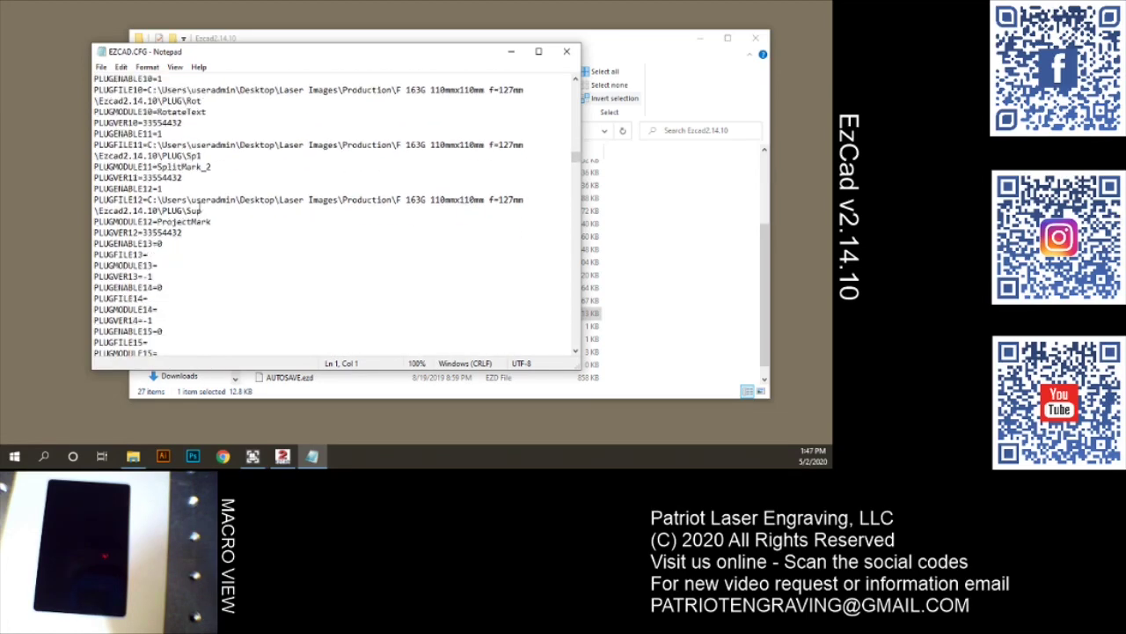
scroll(200, 207, down, 20)
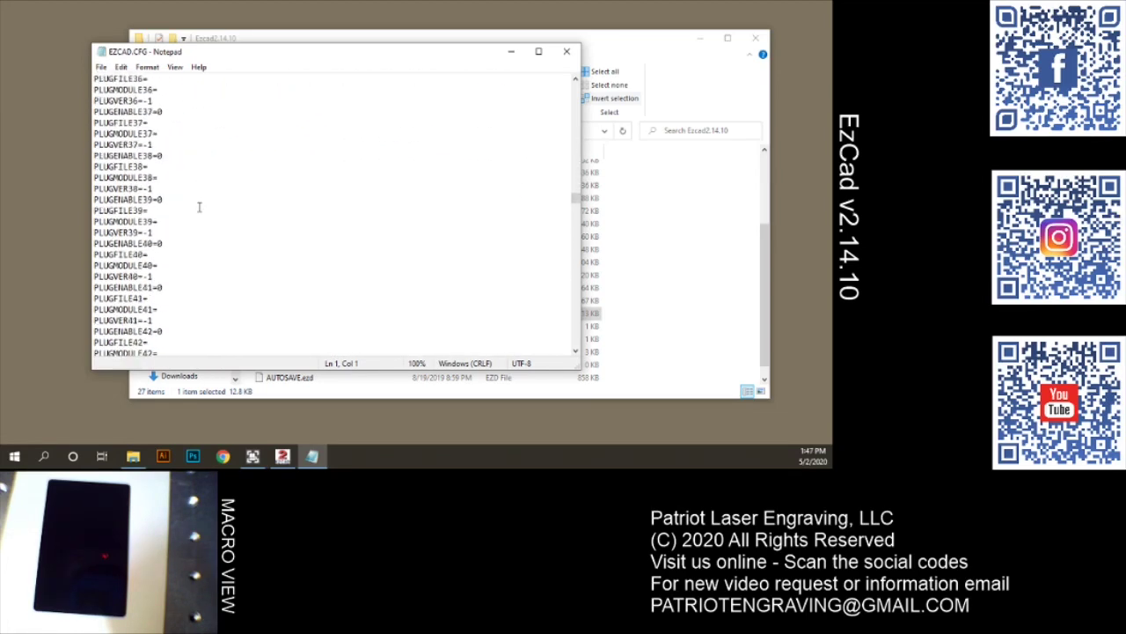
scroll(199, 209, down, 5)
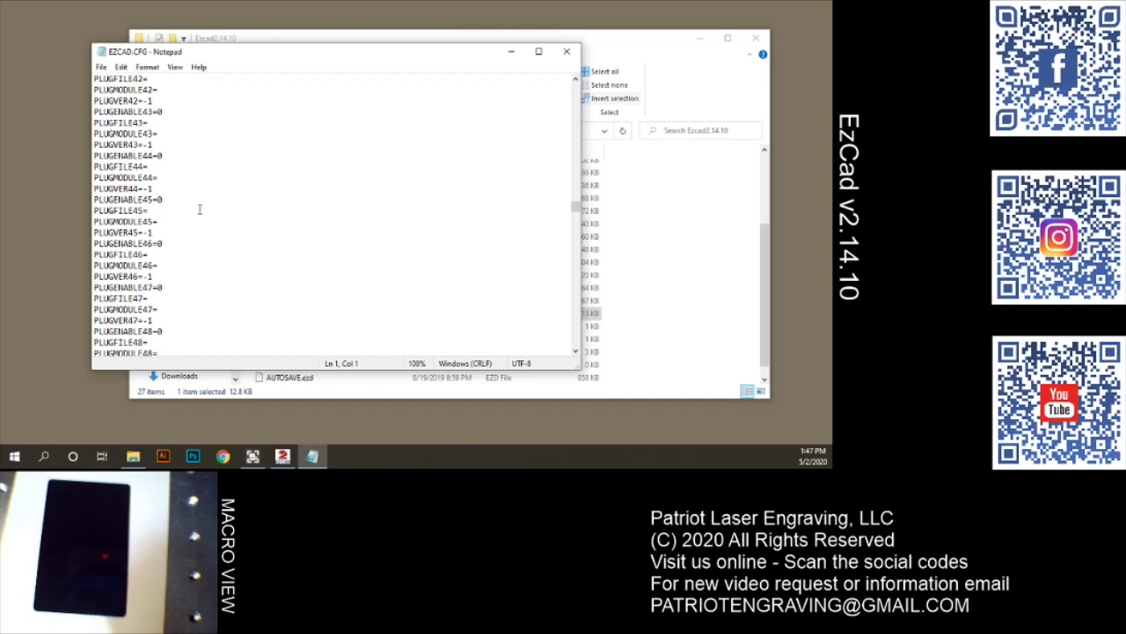
scroll(200, 209, down, 20)
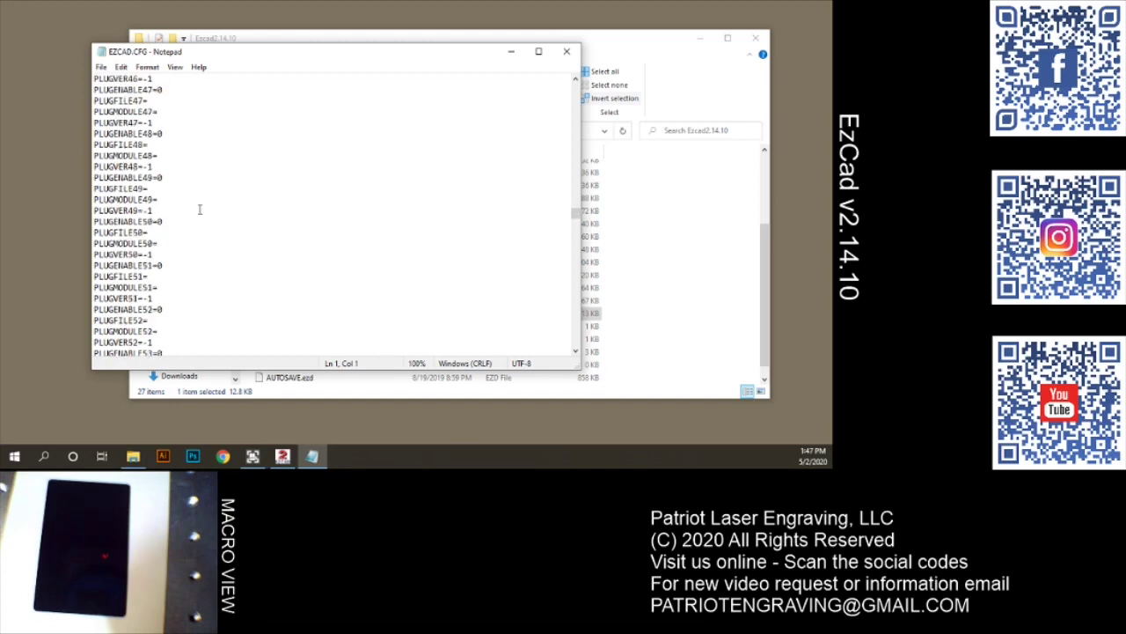
scroll(252, 213, down, 20)
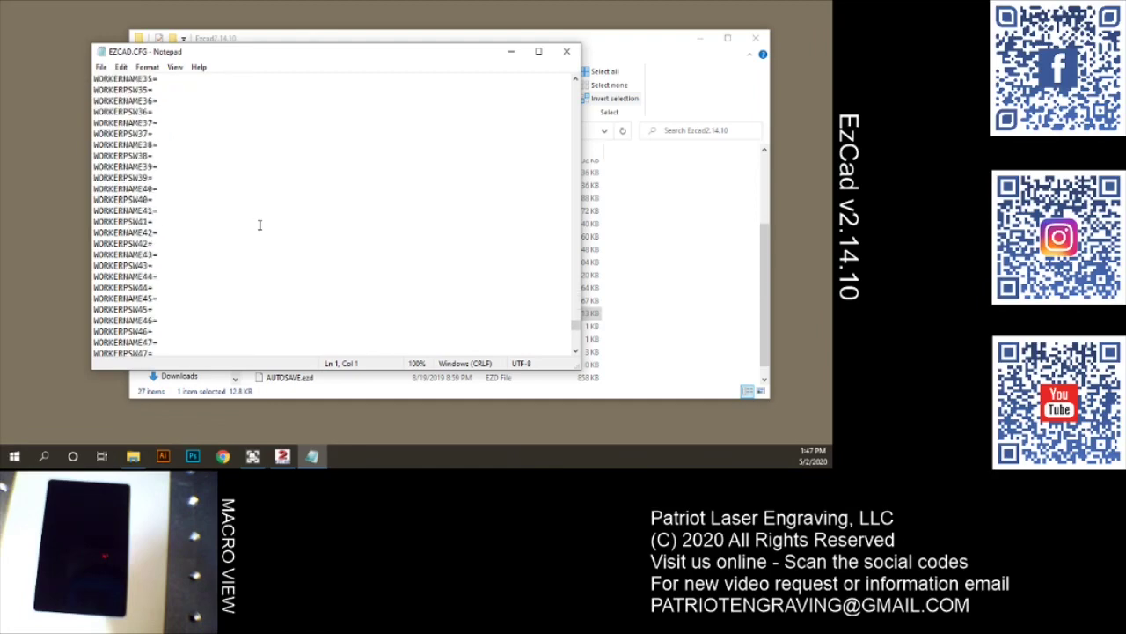
click(567, 51)
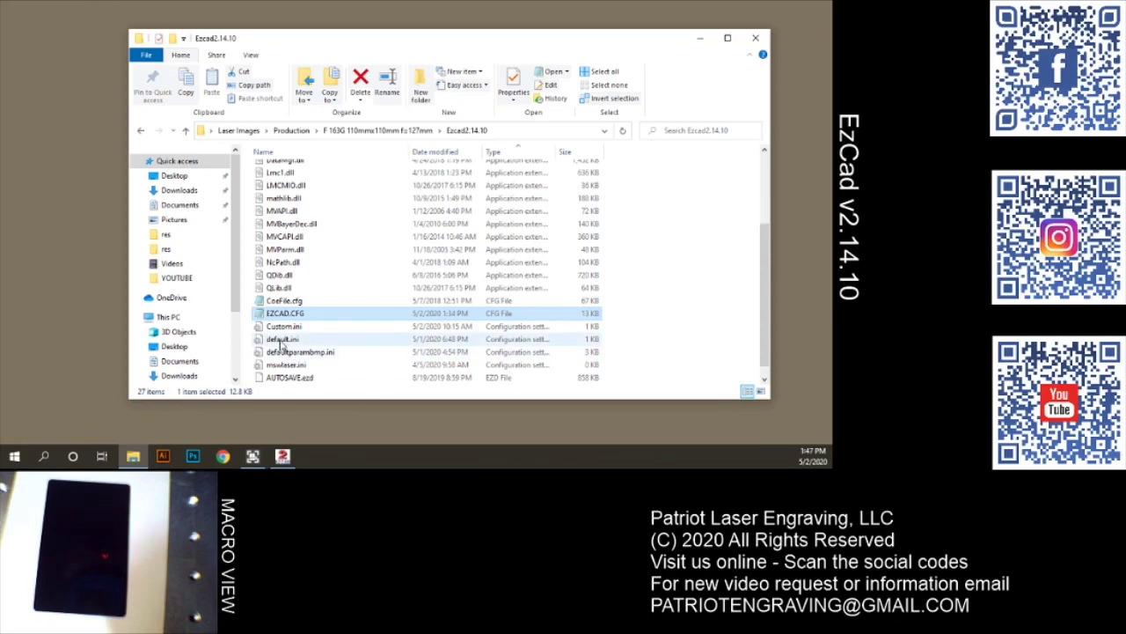
Step: Open default.ini in Notepad and highlight SPACEDIST=1.001972e+000 in the [TEXT] section
double_click(282, 343)
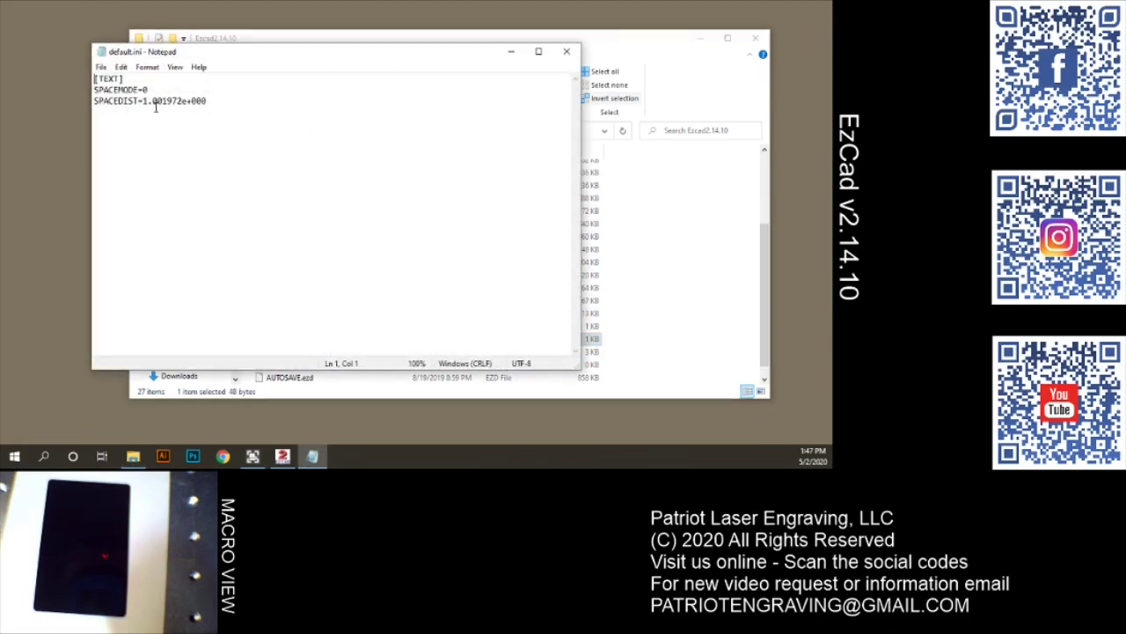
drag(144, 104, 208, 102)
click(178, 106)
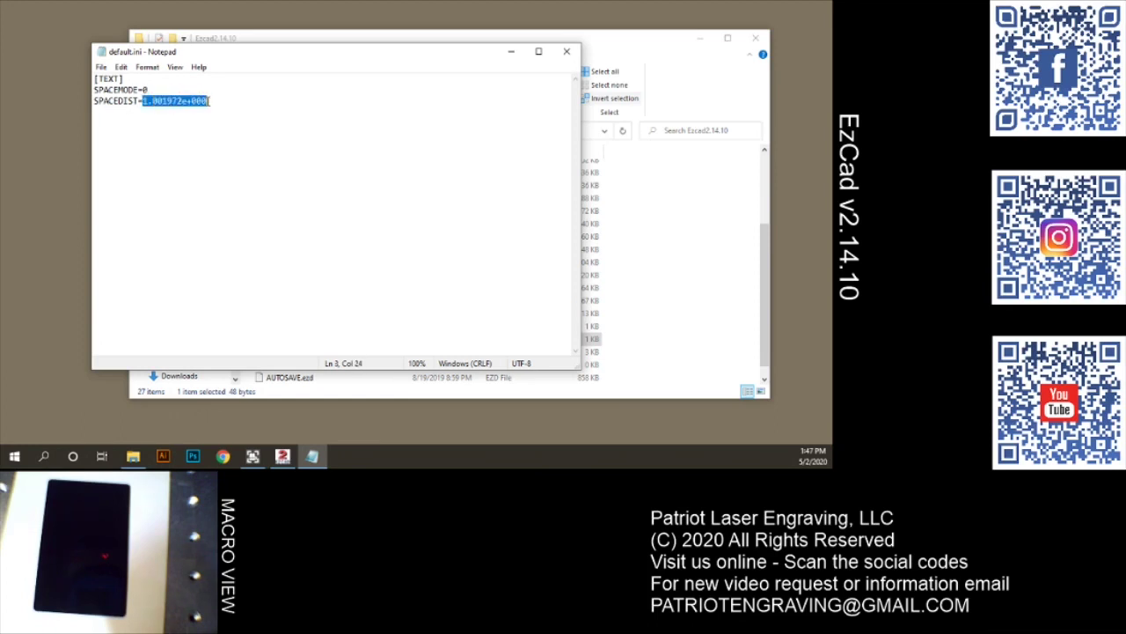
Step: Close default.ini, go back to the F 163G 110mmx110mm f=127mm folder, and close File Explorer
click(567, 51)
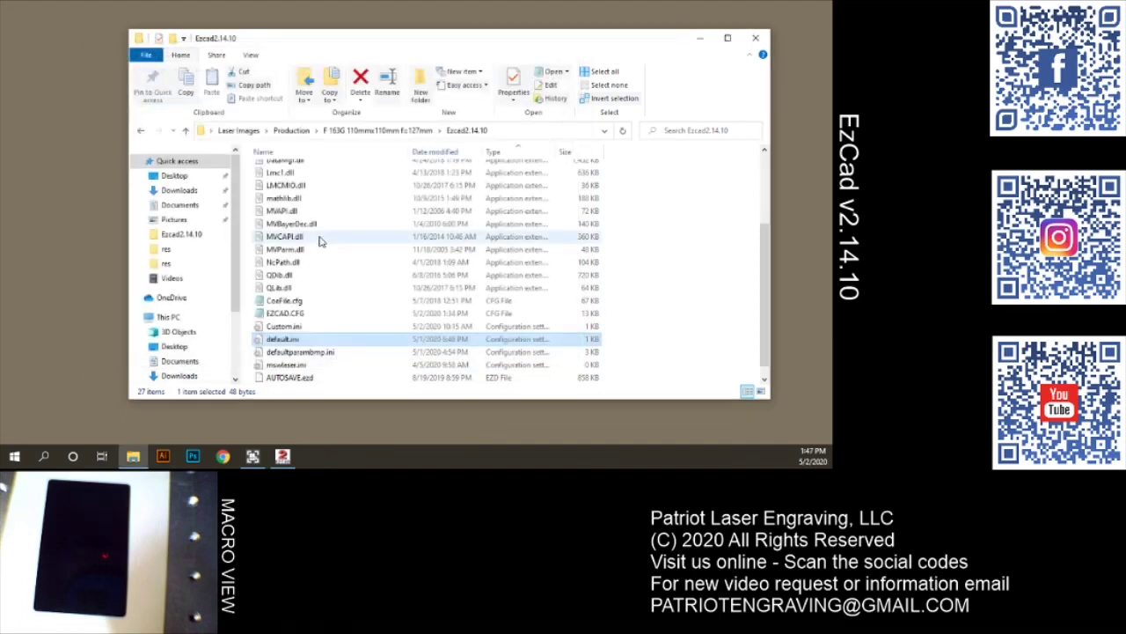
scroll(308, 301, down, 1)
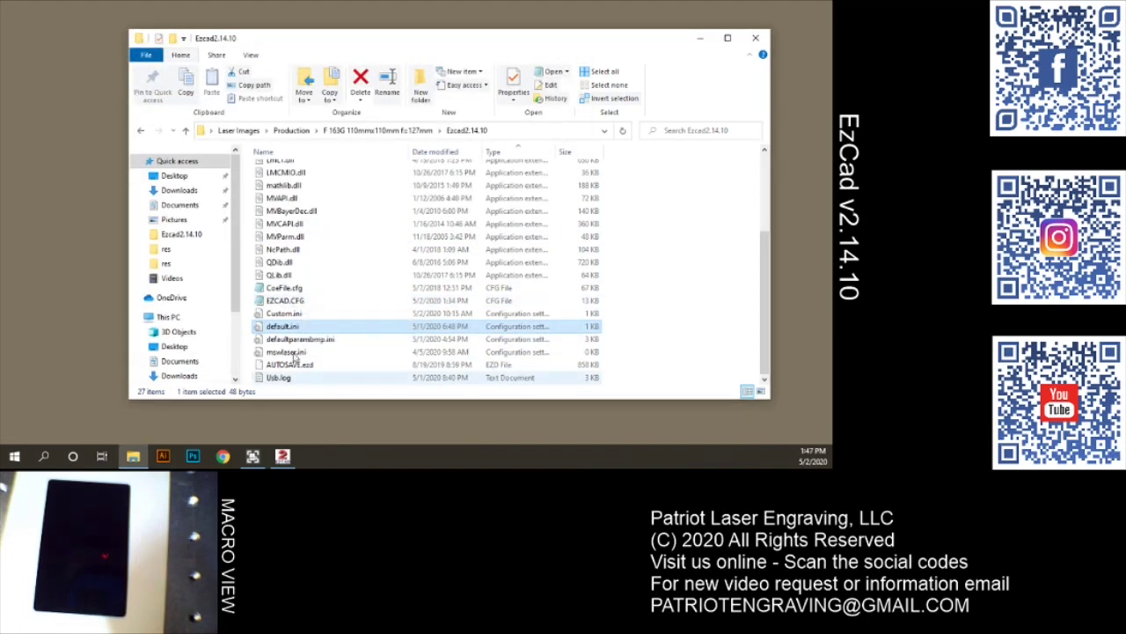
click(403, 132)
click(288, 183)
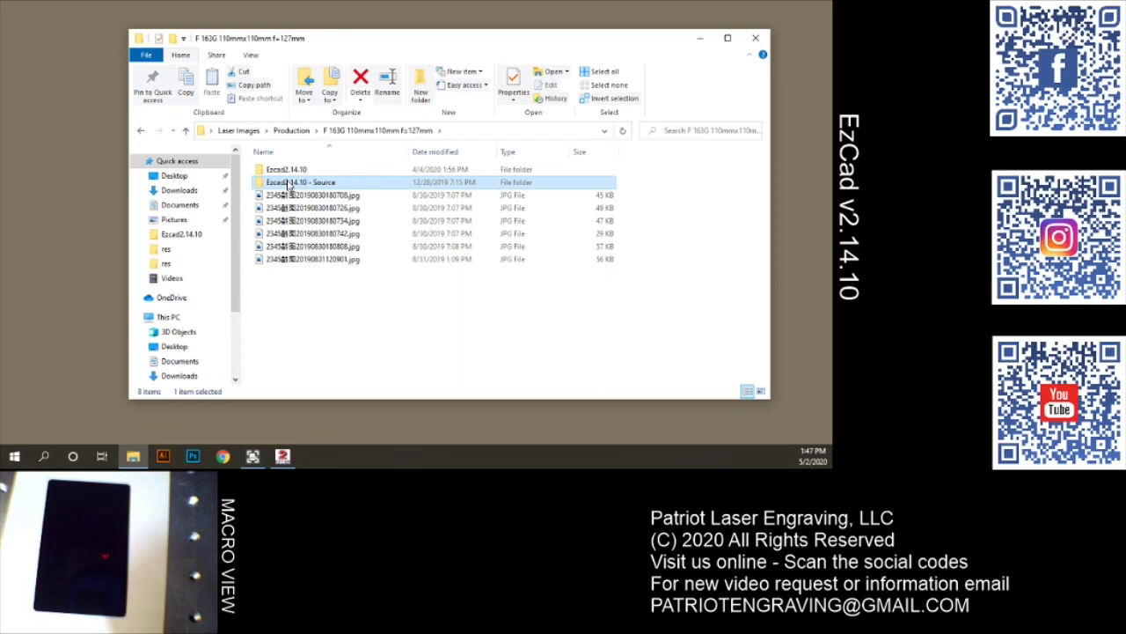
click(755, 38)
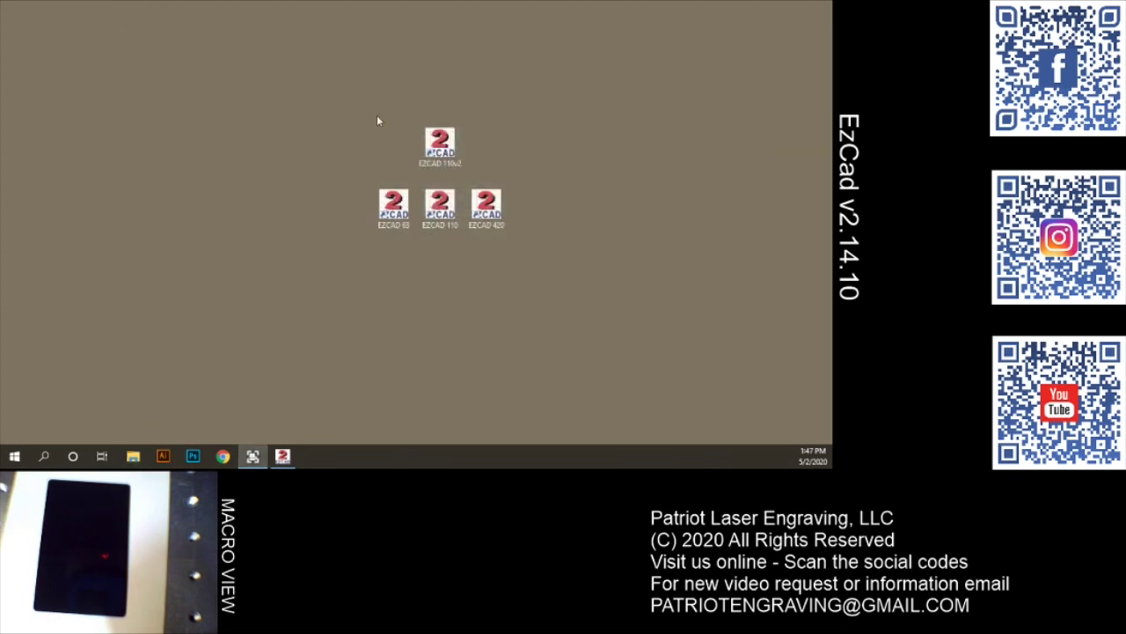